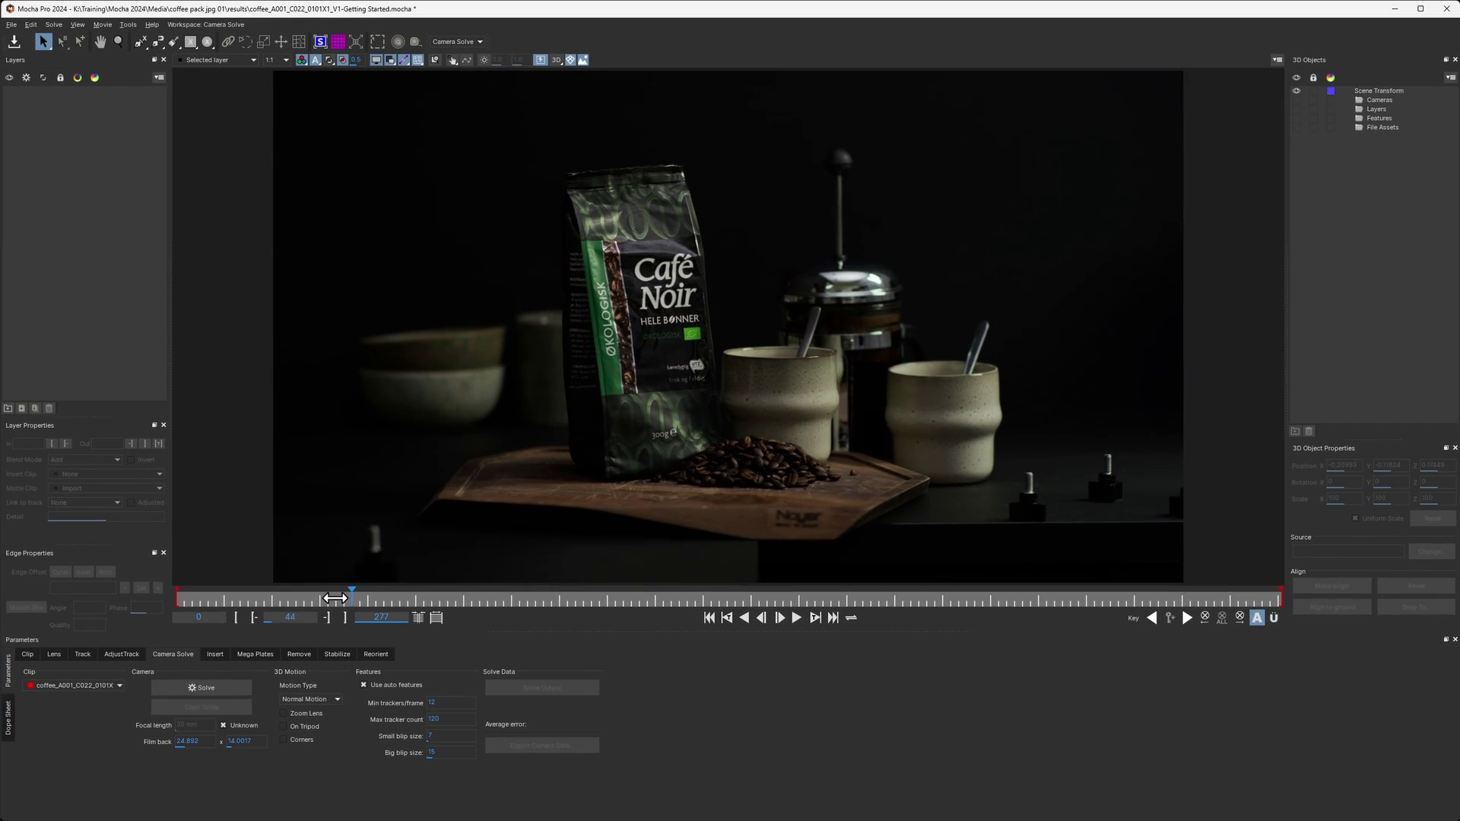
# Step: Scrub back and forth through the coffee shot to examine the camera movement and the parallax between the objects
pyautogui.moveTo(335, 598); pyautogui.dragTo(208, 598)
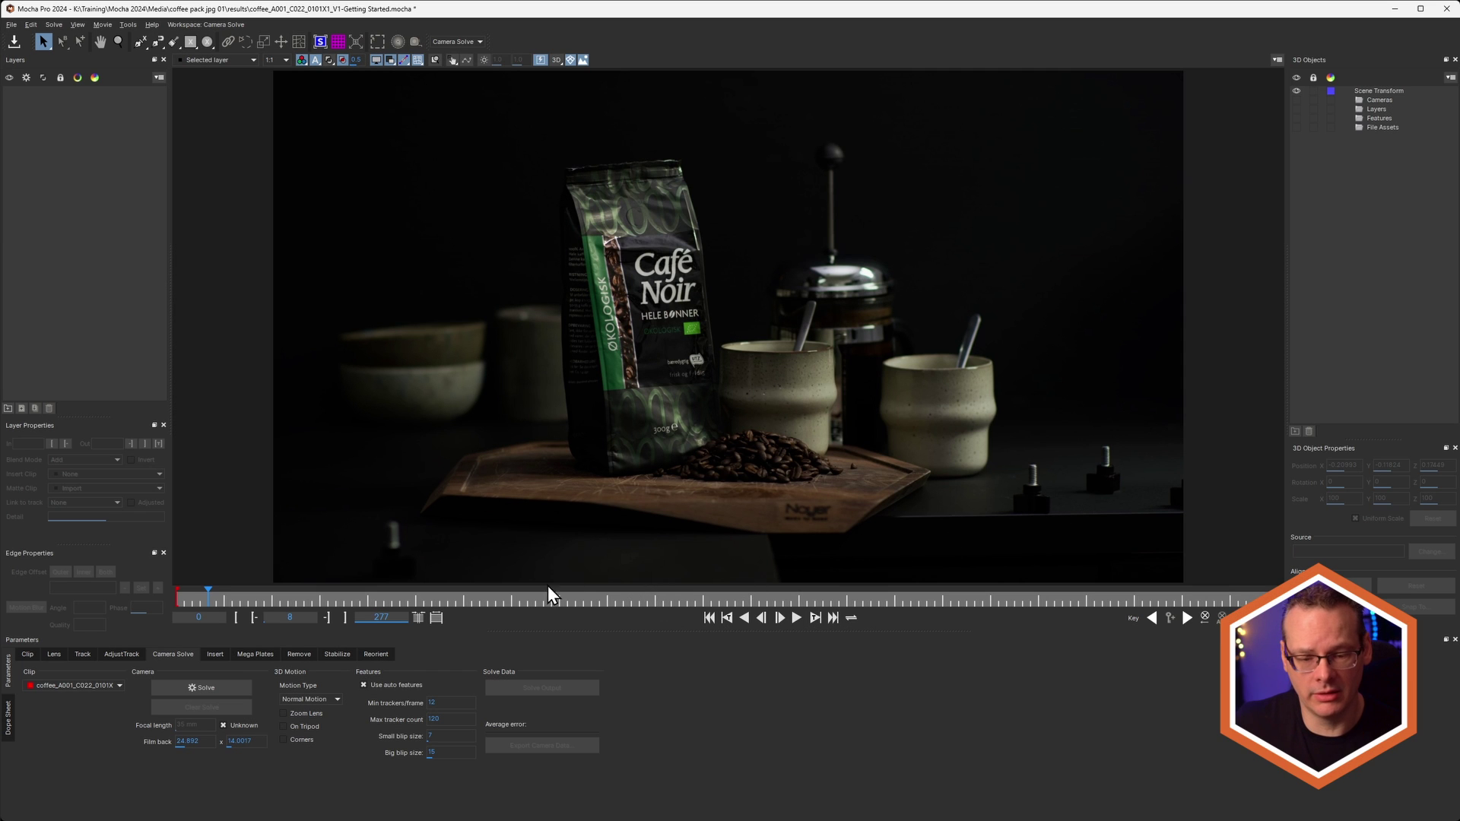
pyautogui.moveTo(289, 601); pyautogui.dragTo(607, 601)
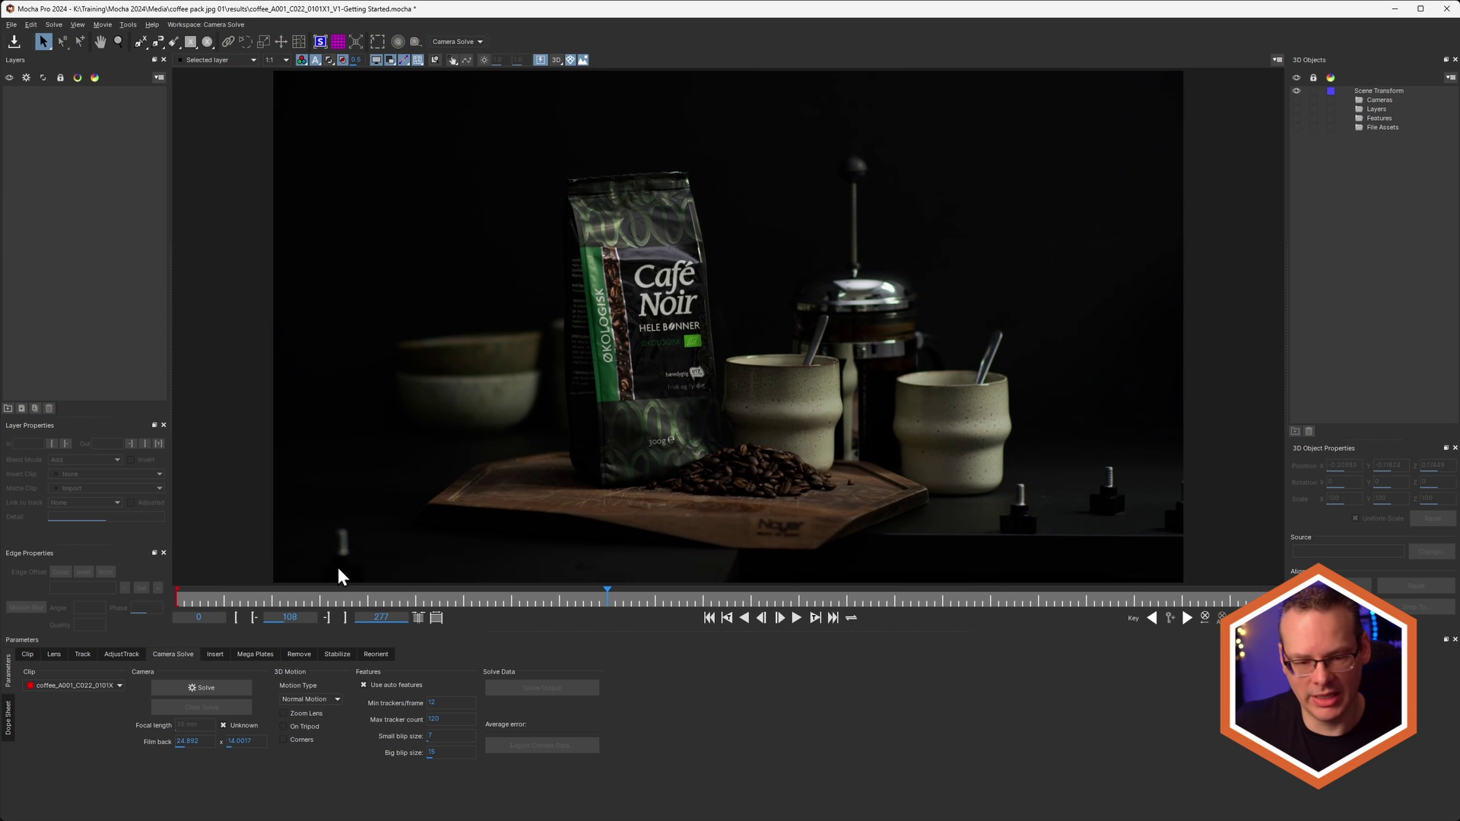
pyautogui.moveTo(601, 601); pyautogui.dragTo(1167, 600)
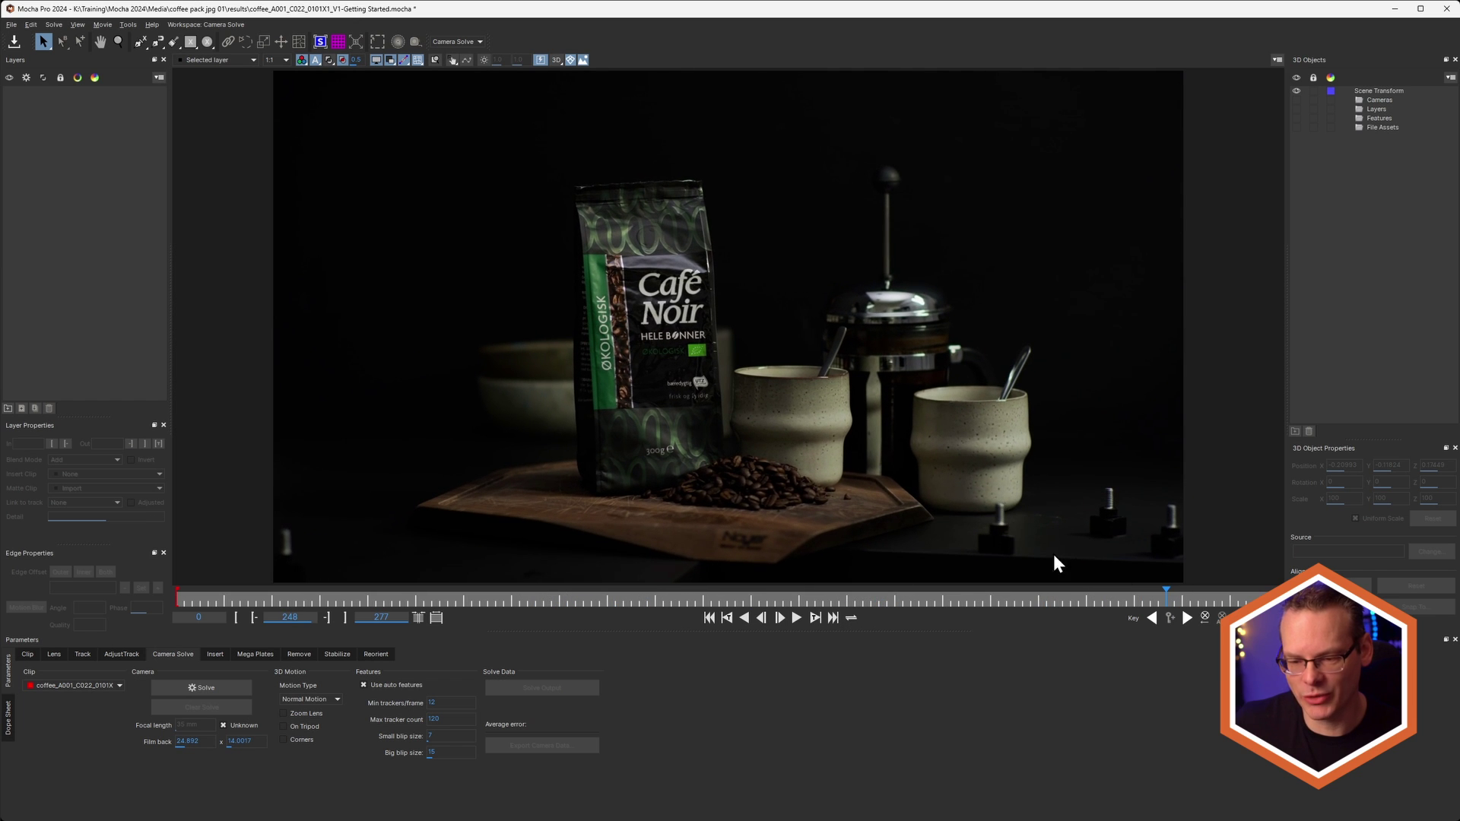
pyautogui.moveTo(1171, 601); pyautogui.dragTo(183, 609)
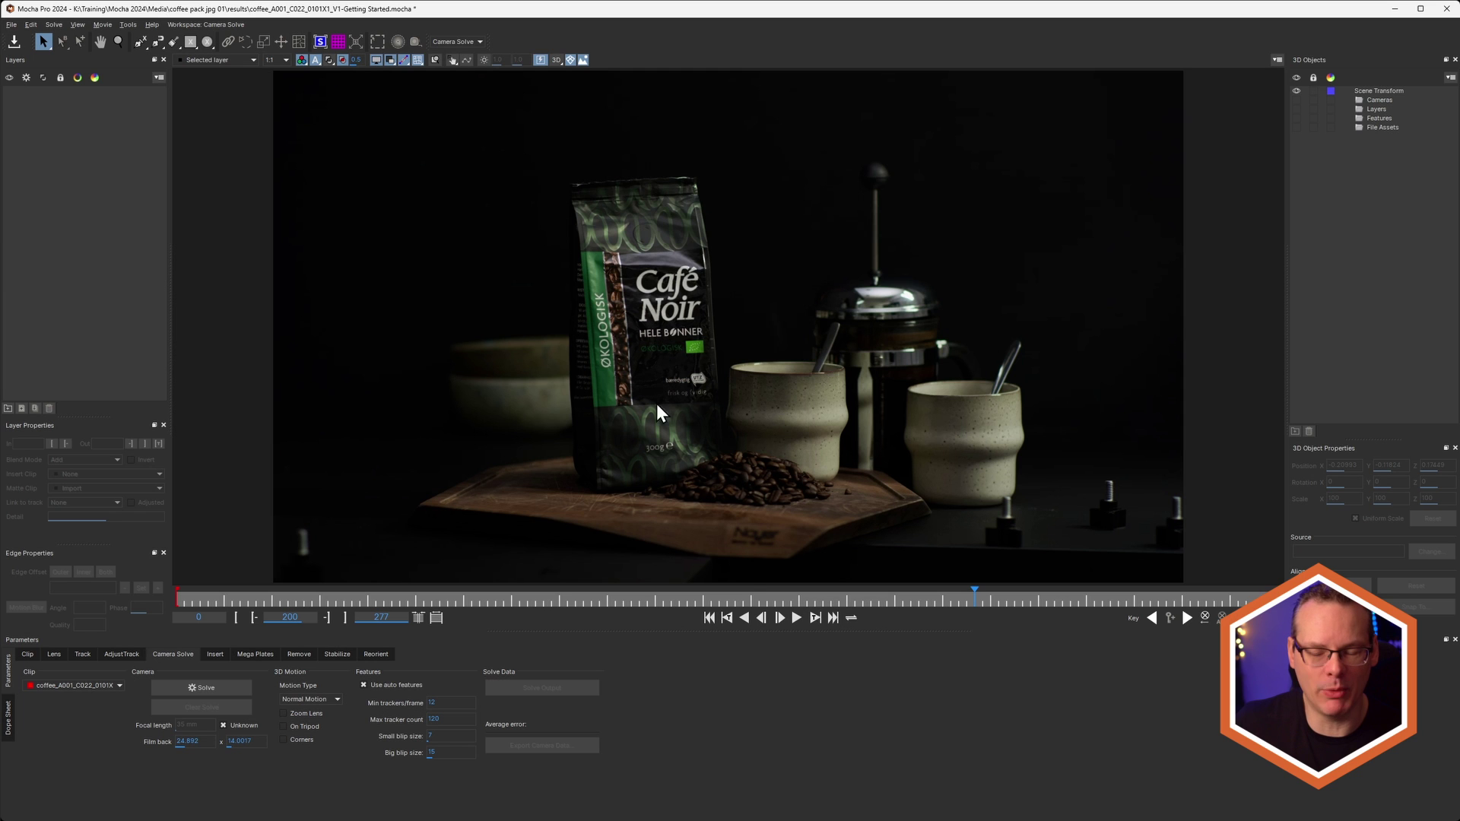
pyautogui.moveTo(756, 601); pyautogui.dragTo(787, 601)
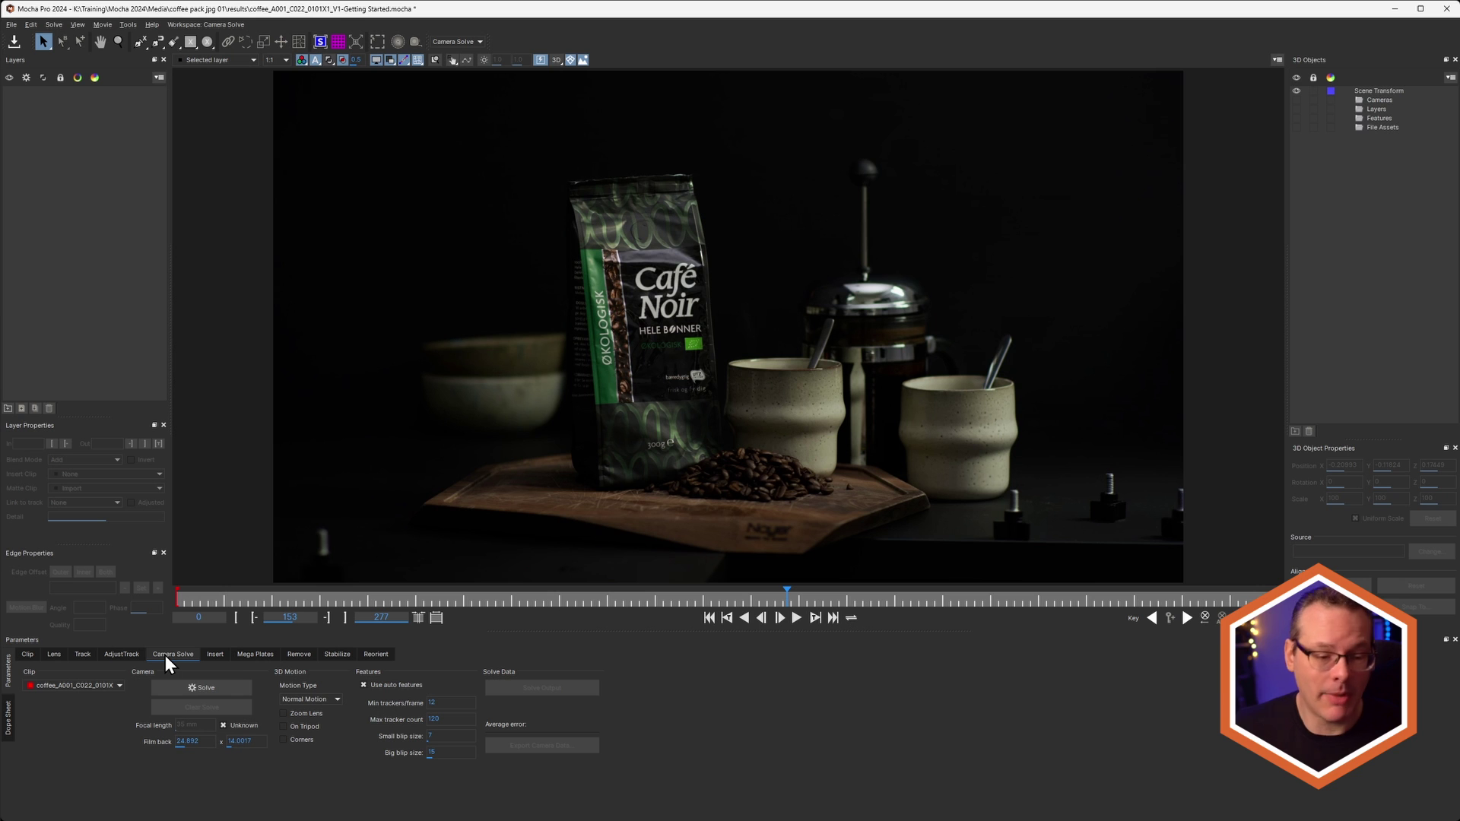
# Step: Solve the camera with auto features and Normal Motion, and play back the shot to check the feature points
pyautogui.click(238, 689)
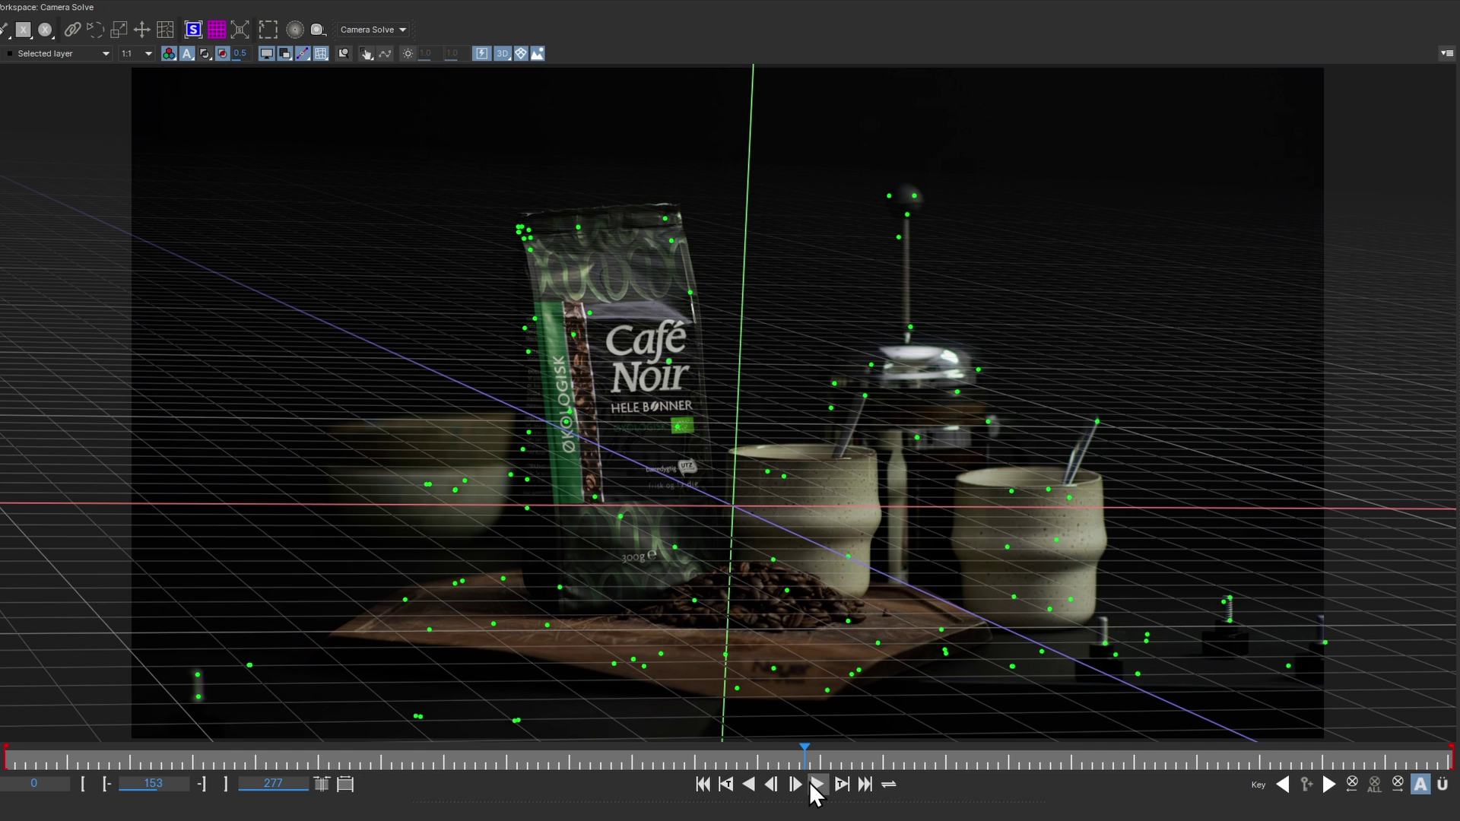
pyautogui.click(795, 620)
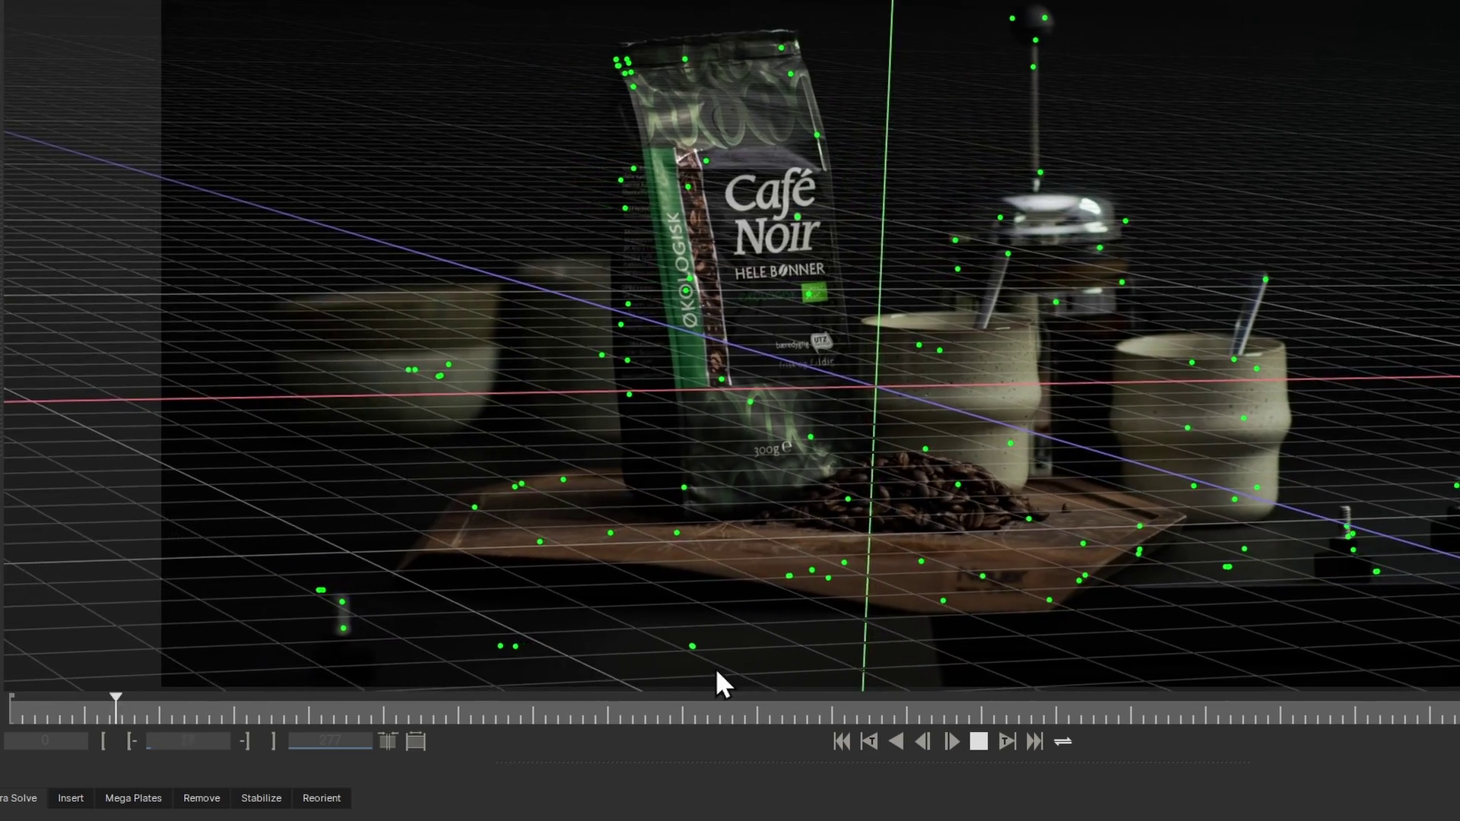
pyautogui.click(953, 739)
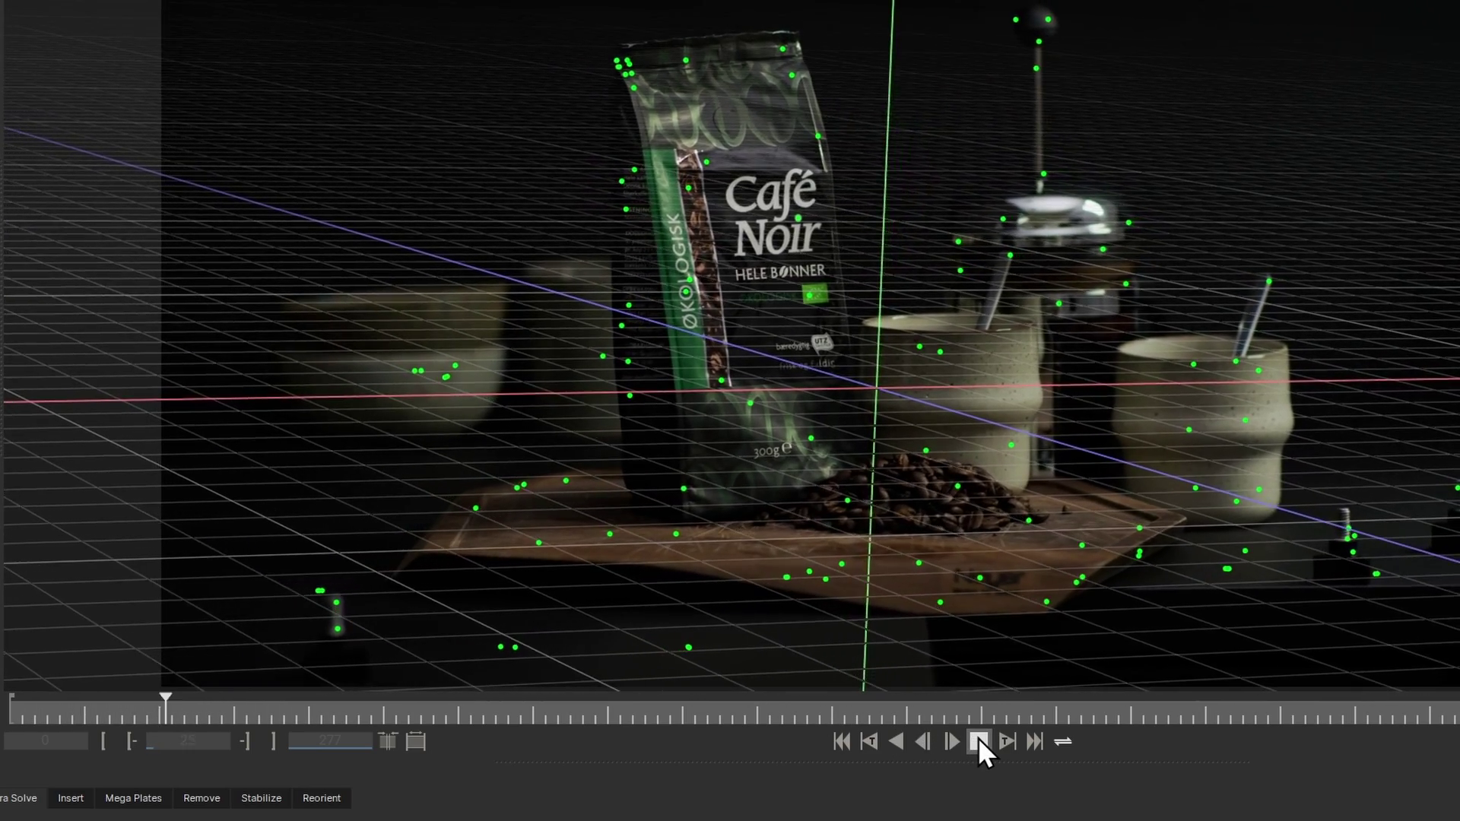
pyautogui.click(978, 740)
pyautogui.moveTo(532, 708); pyautogui.dragTo(0, 745)
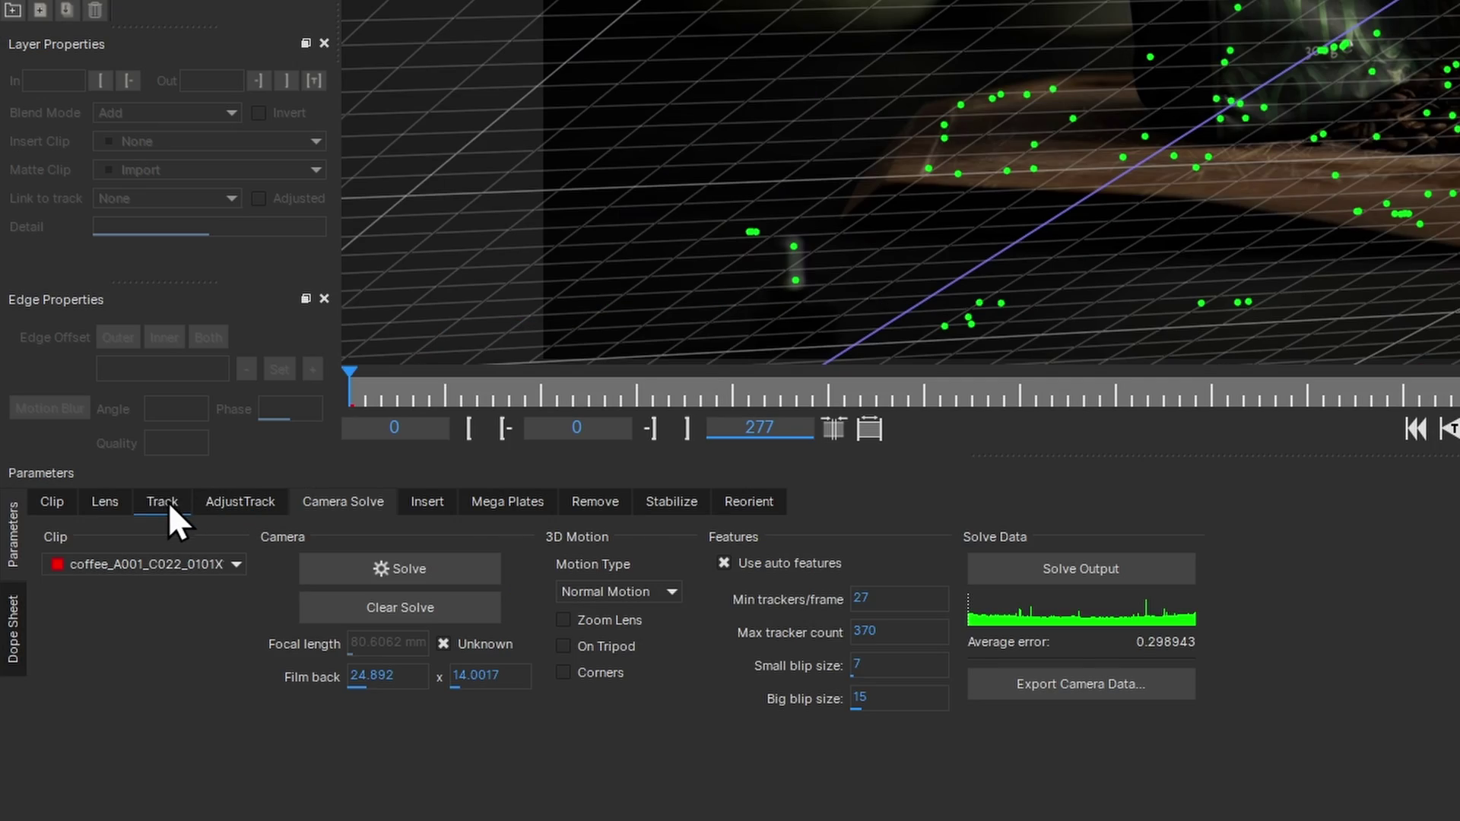
# Step: Draw a rectangular X-spline around the Noyer logo on the chopping board's front edge and track it forward with Perspective enabled
pyautogui.click(163, 502)
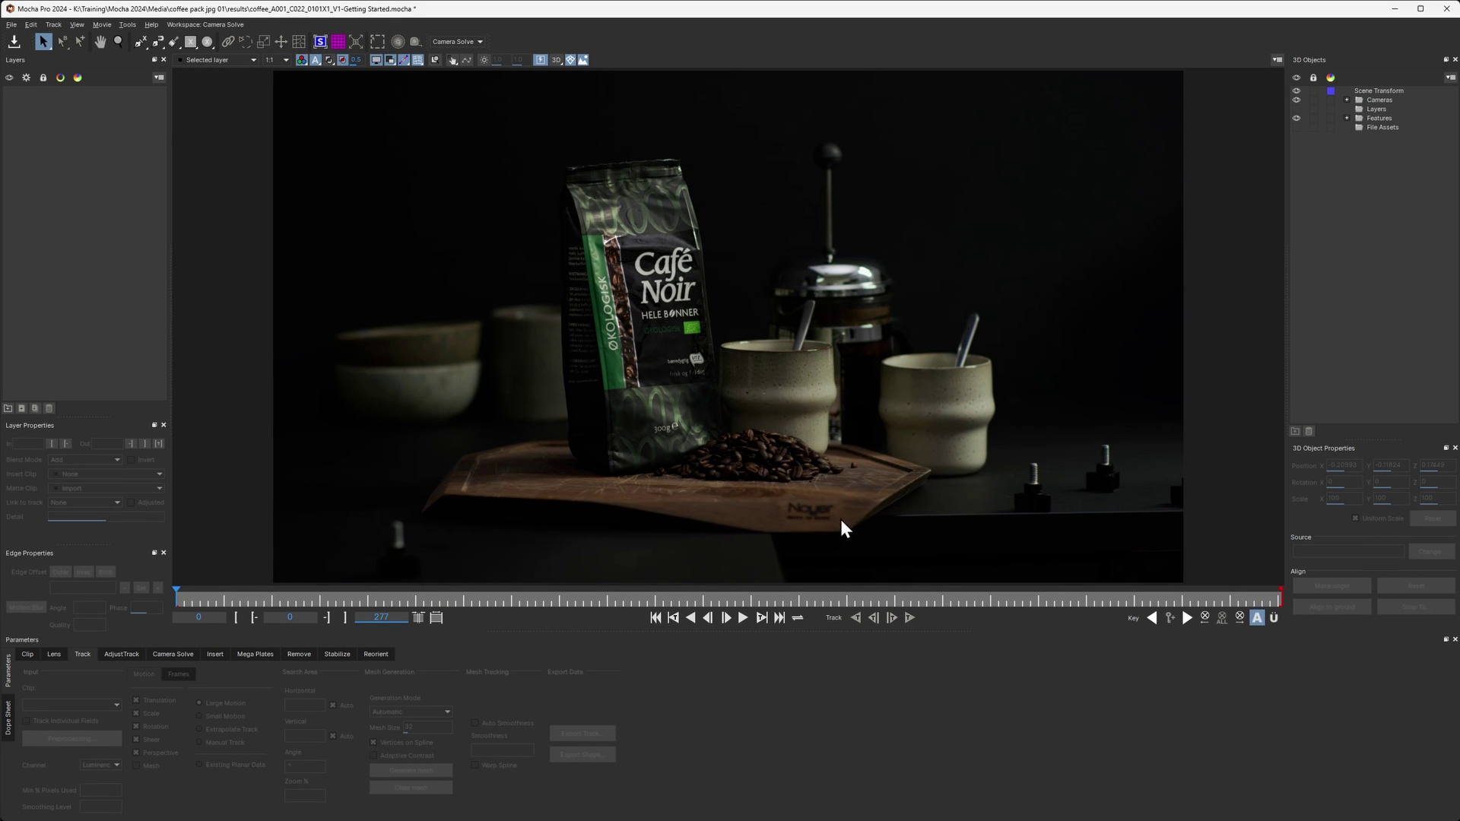
pyautogui.click(190, 42)
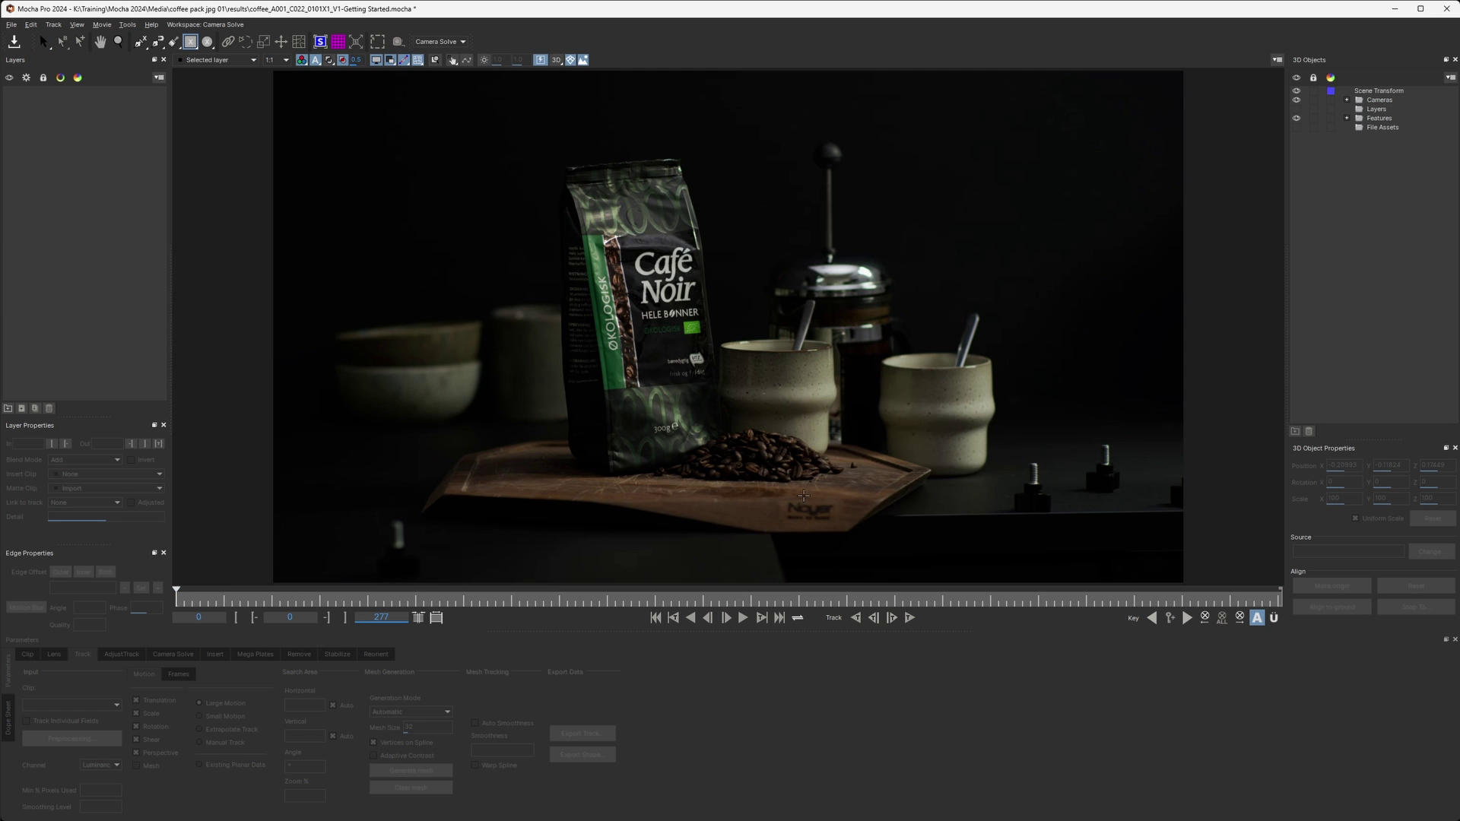
pyautogui.moveTo(840, 533); pyautogui.dragTo(785, 524)
pyautogui.click(795, 523)
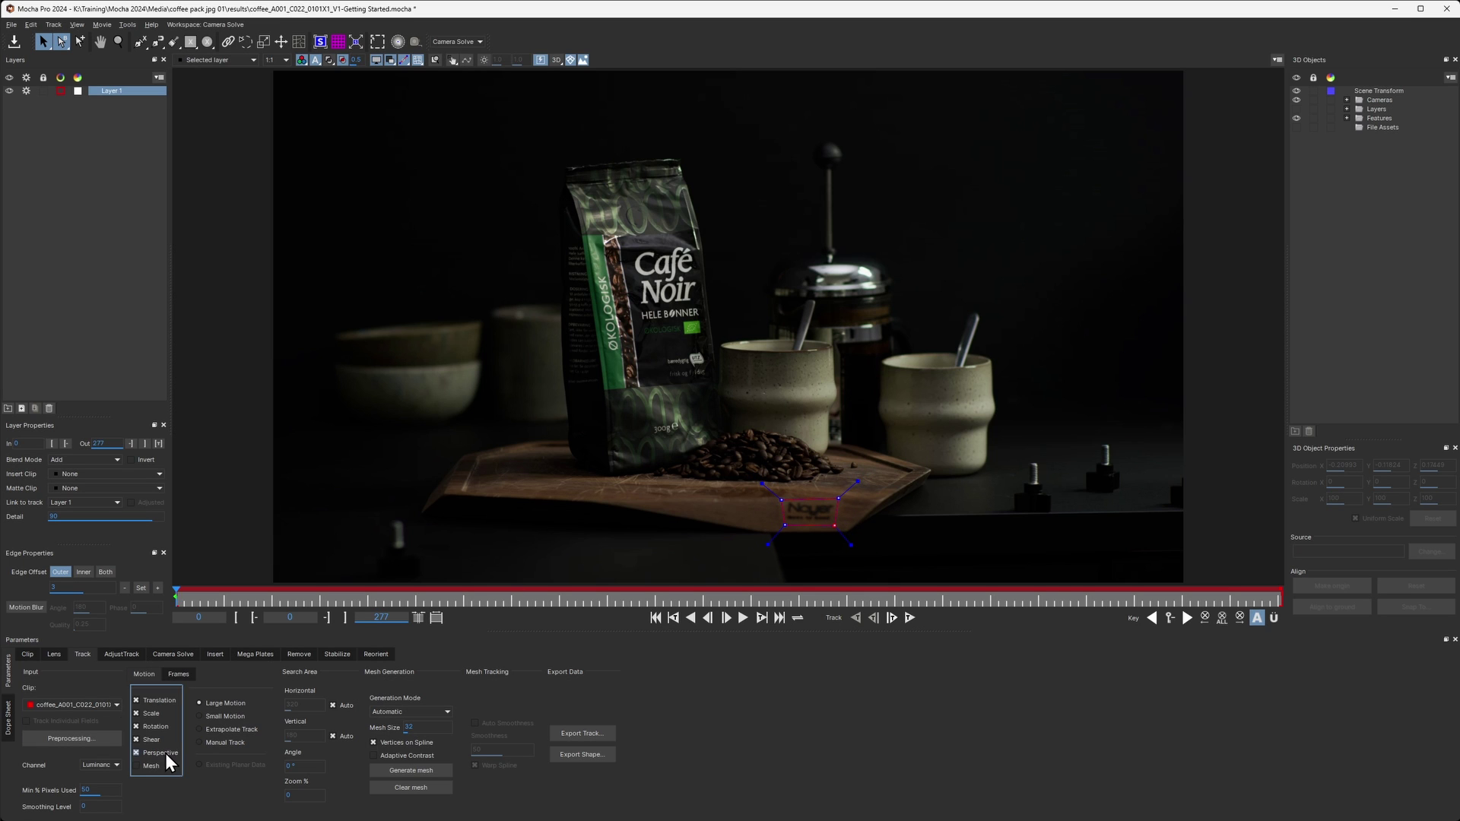
pyautogui.click(910, 619)
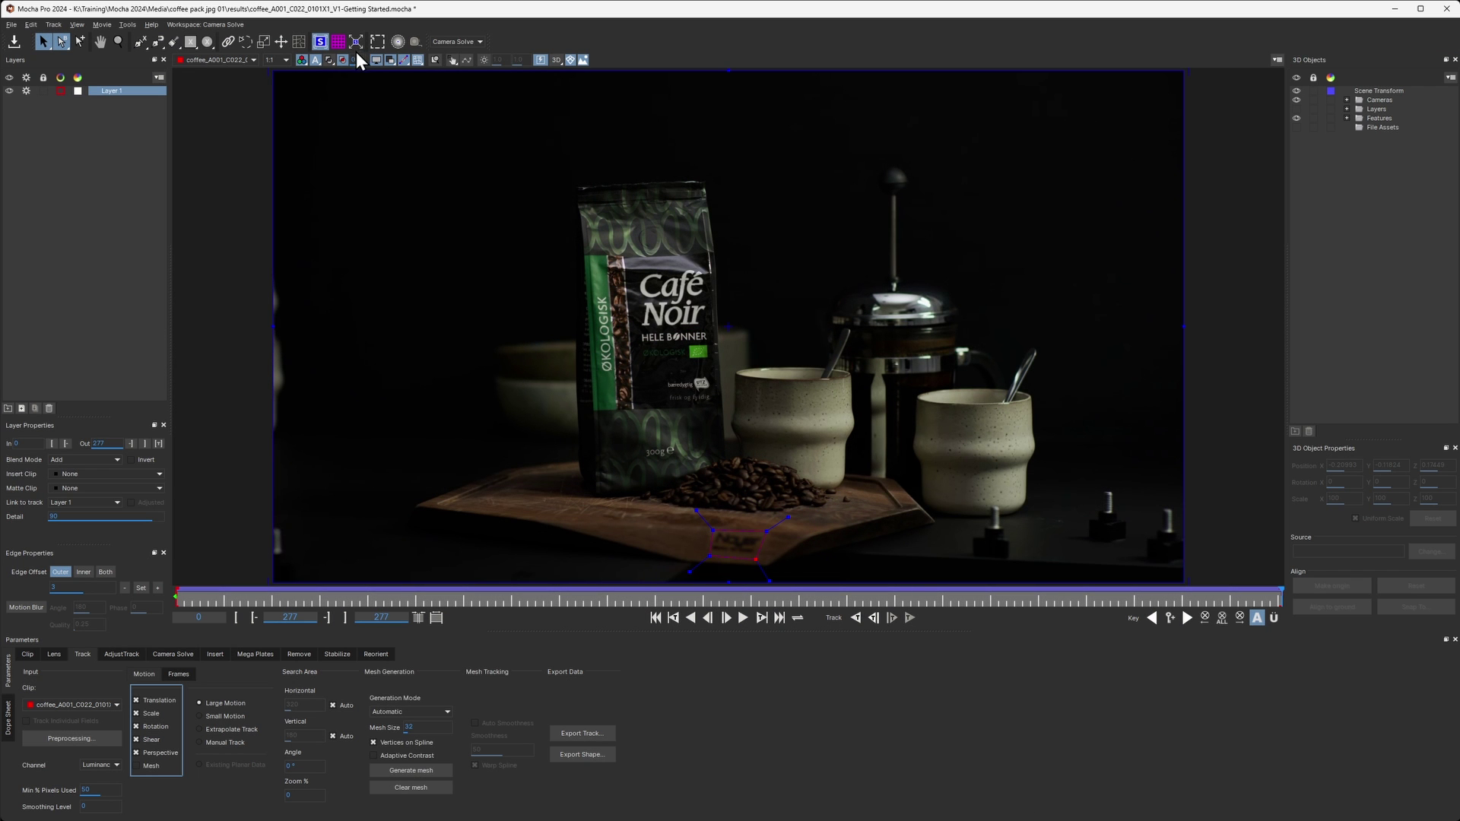
# Step: Draw a closed spline on the last frame around the coffee pack's front, following its edges above the coffee beans
pyautogui.scroll(5, 466, 342)
pyautogui.press('x')
pyautogui.moveTo(466, 342); pyautogui.dragTo(825, 473)
pyautogui.press('z')
pyautogui.moveTo(822, 399); pyautogui.dragTo(659, 496)
pyautogui.press('x')
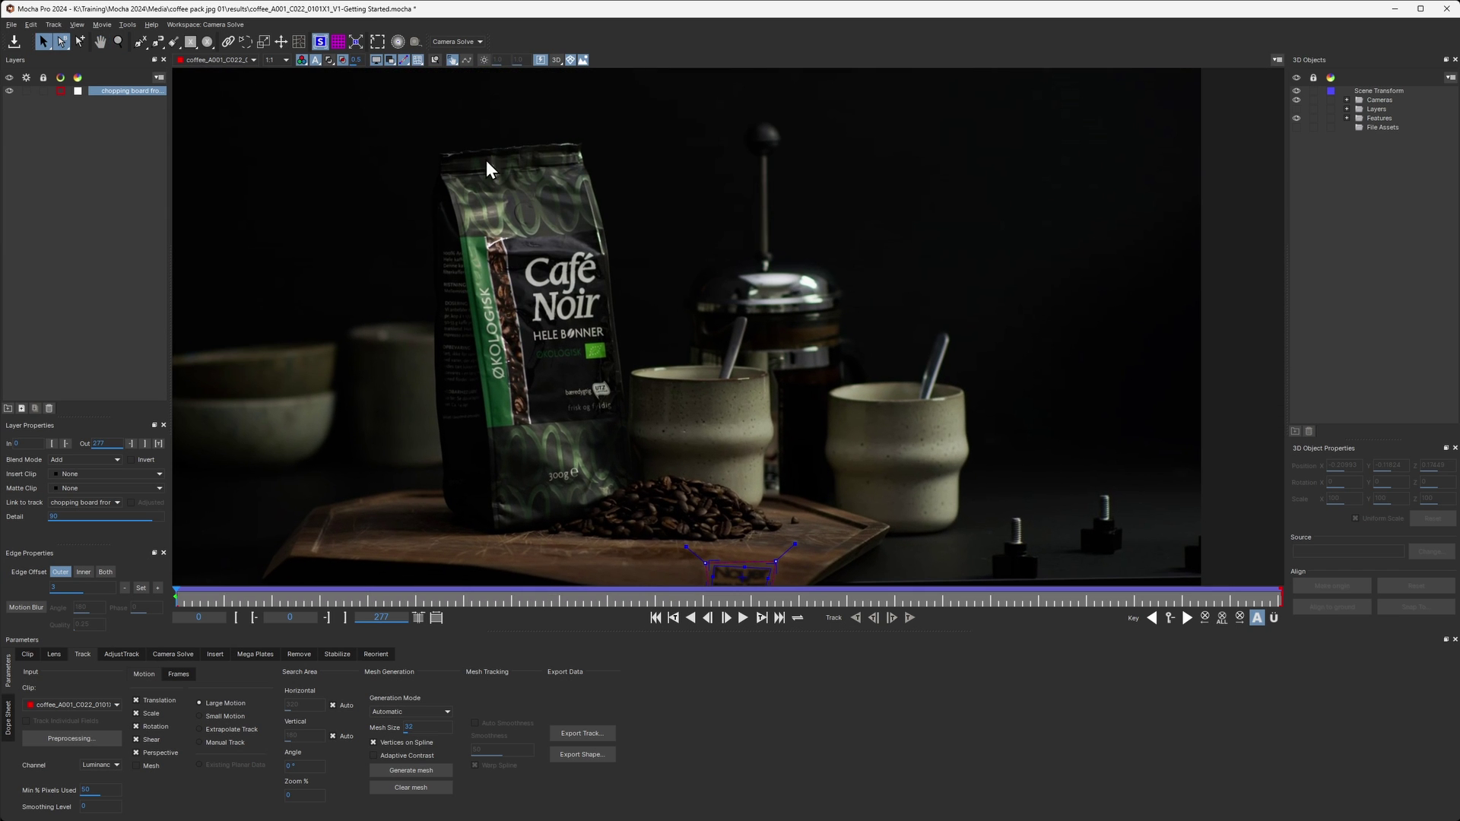
pyautogui.moveTo(1139, 599); pyautogui.dragTo(1362, 593)
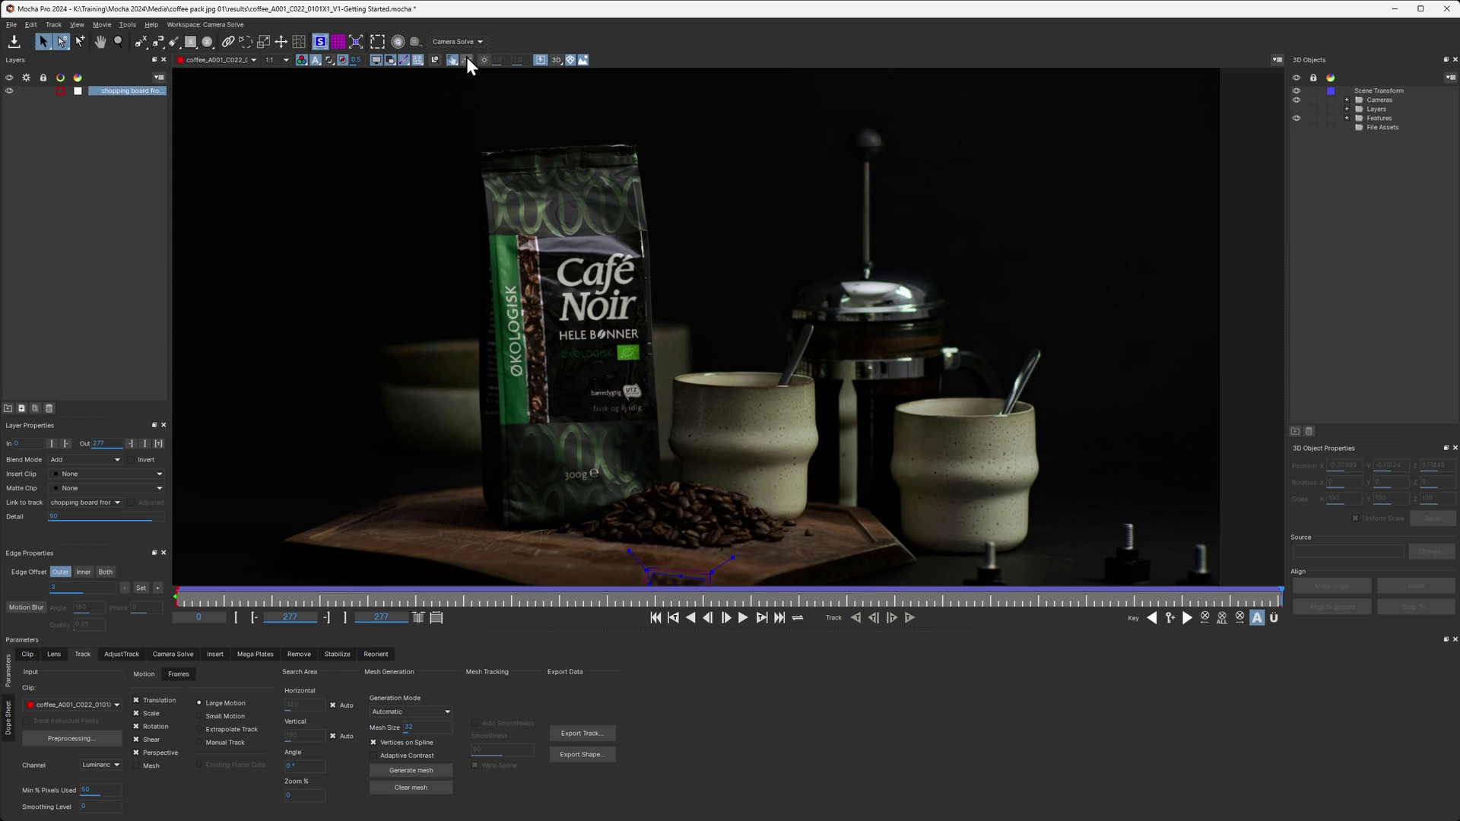
pyautogui.hotkey('ctrl', 'l')
pyautogui.click(454, 151)
pyautogui.click(476, 150)
pyautogui.click(641, 143)
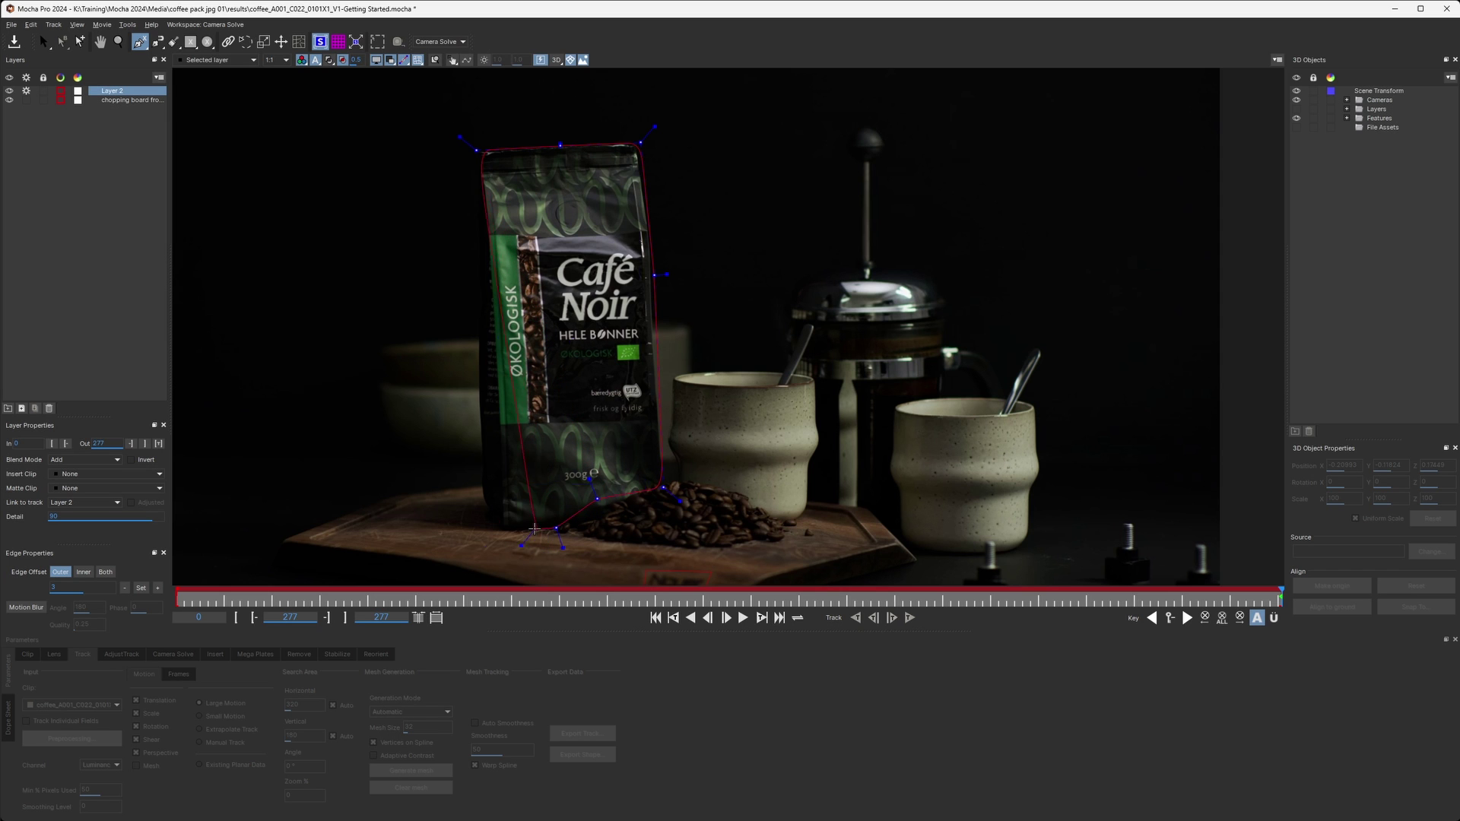
pyautogui.rightClick(534, 529)
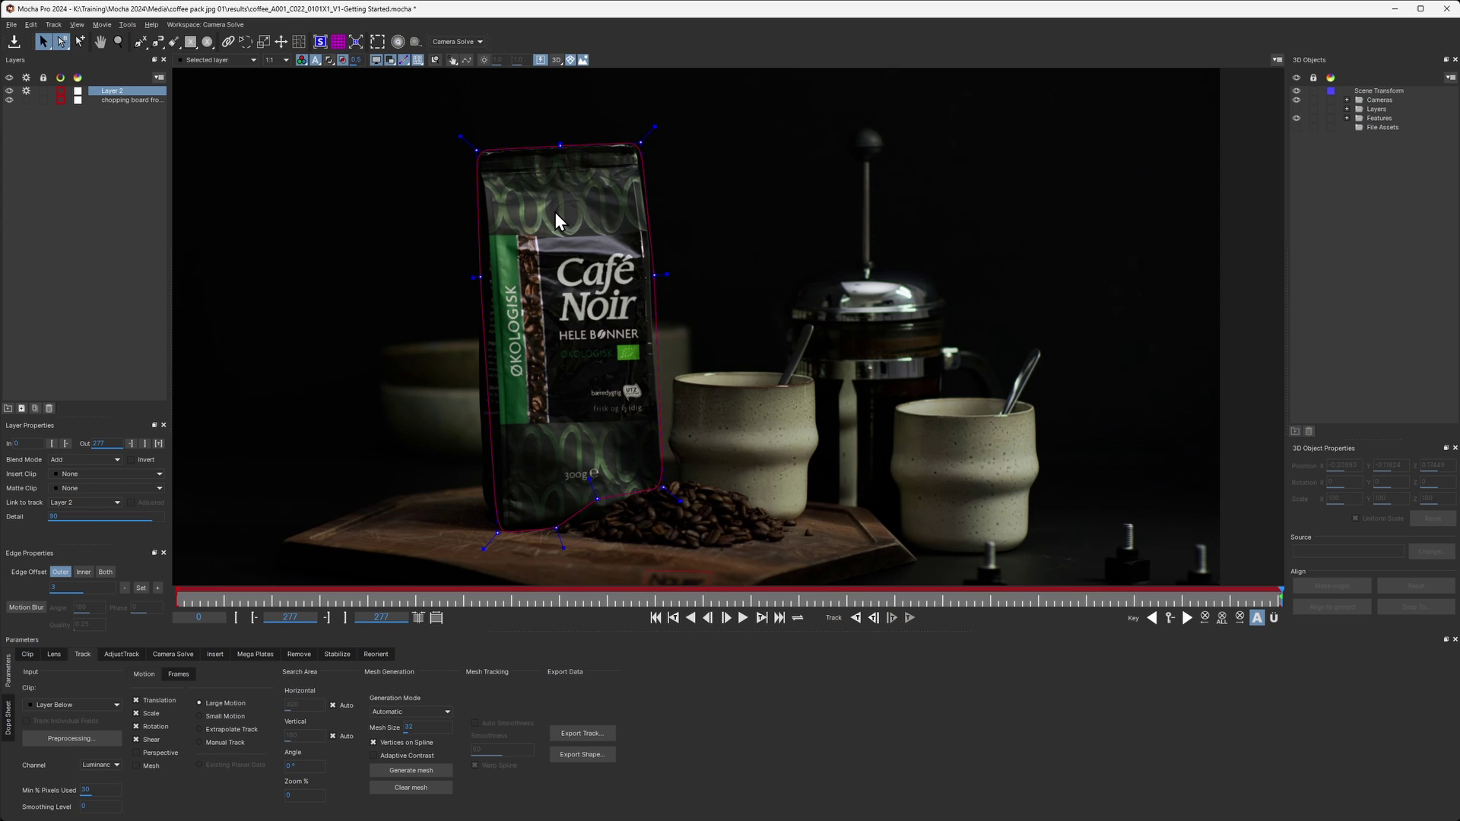
# Step: Track the coffee pack layer backward with Mesh motion enabled, and review the track in the Stabilize module with the overlays hidden
pyautogui.click(137, 766)
pyautogui.click(856, 618)
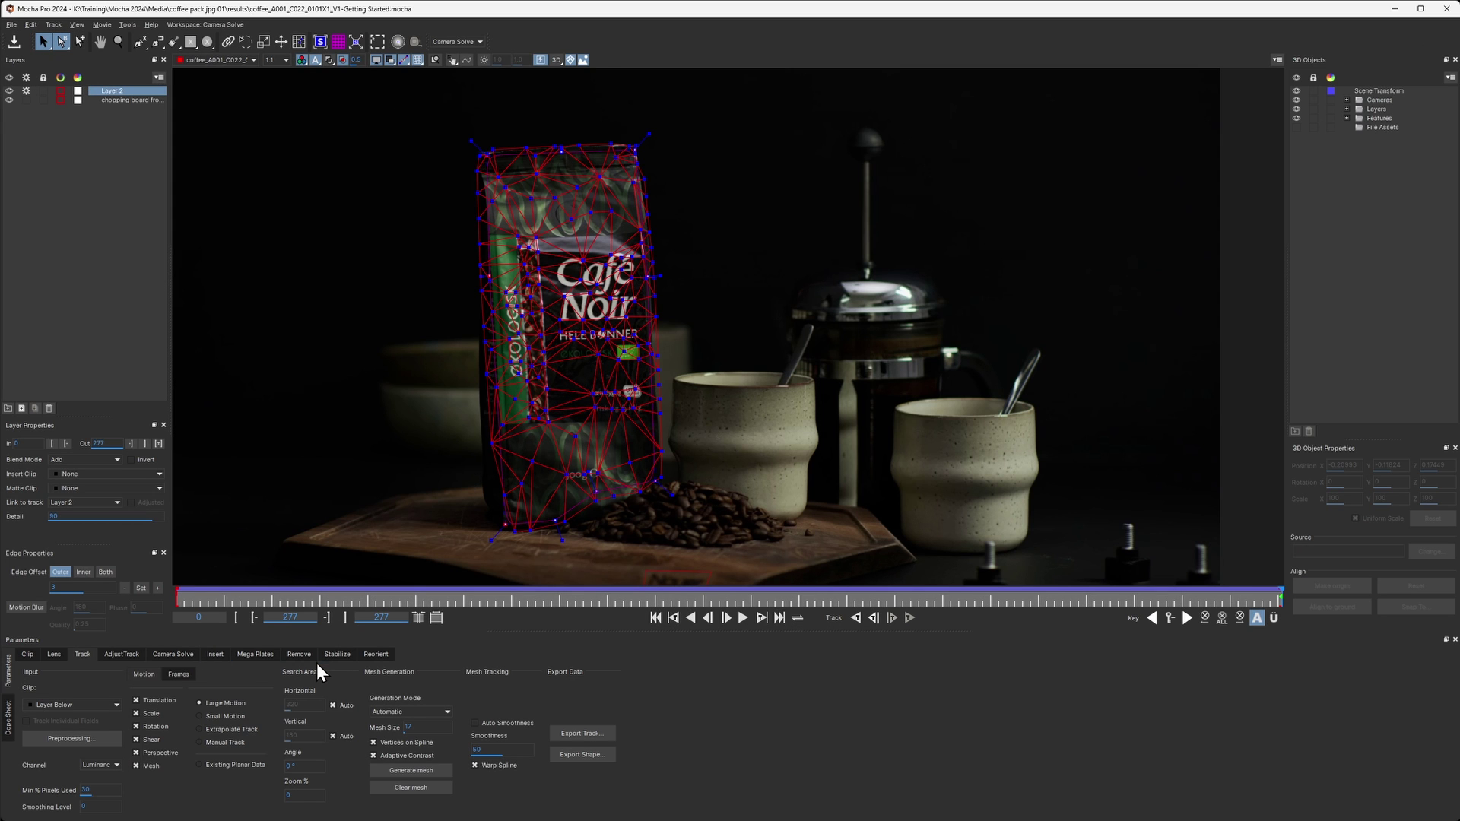
pyautogui.click(337, 654)
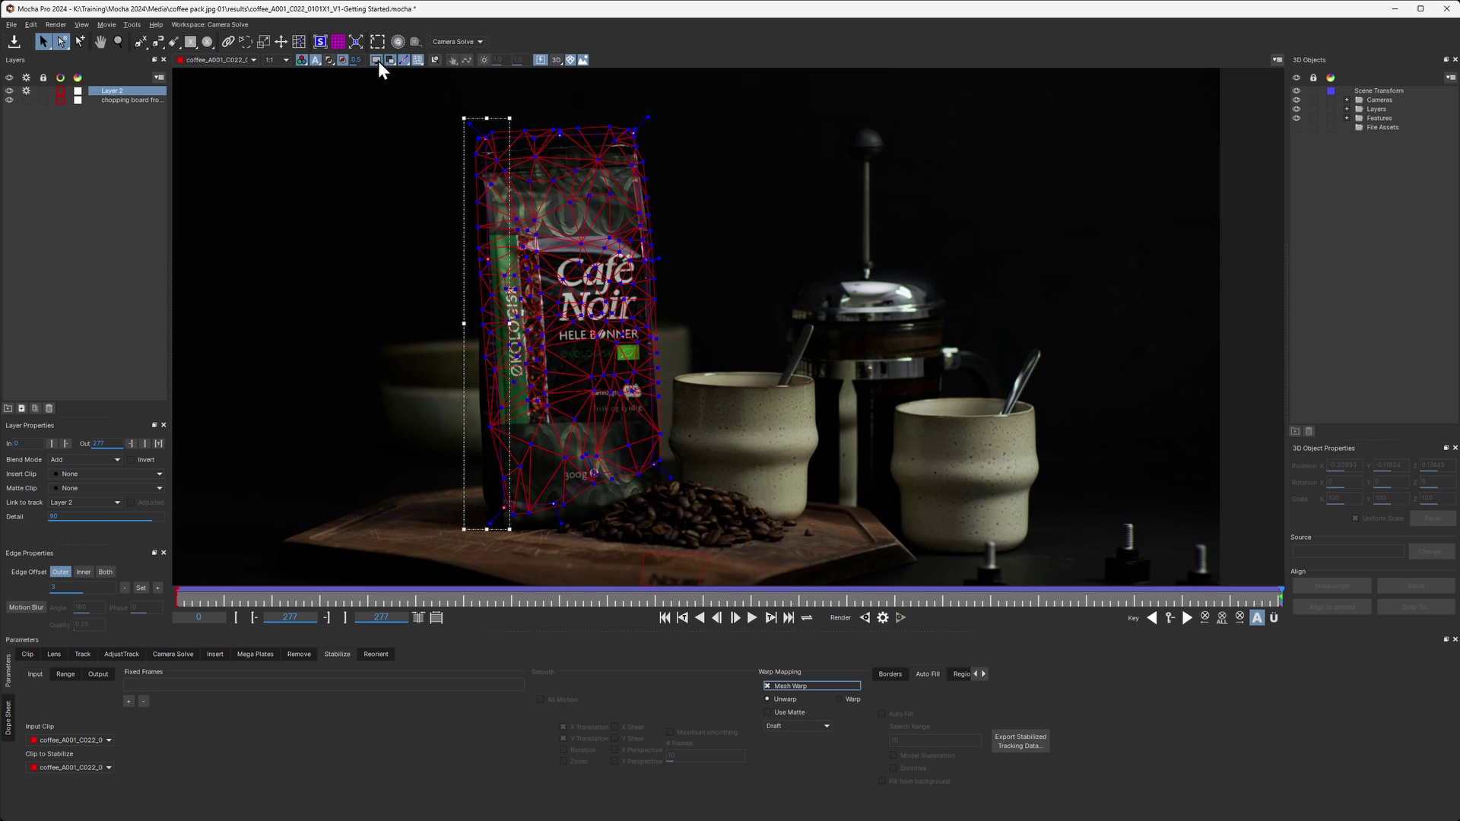
pyautogui.click(376, 60)
pyautogui.moveTo(1268, 597); pyautogui.dragTo(1451, 596)
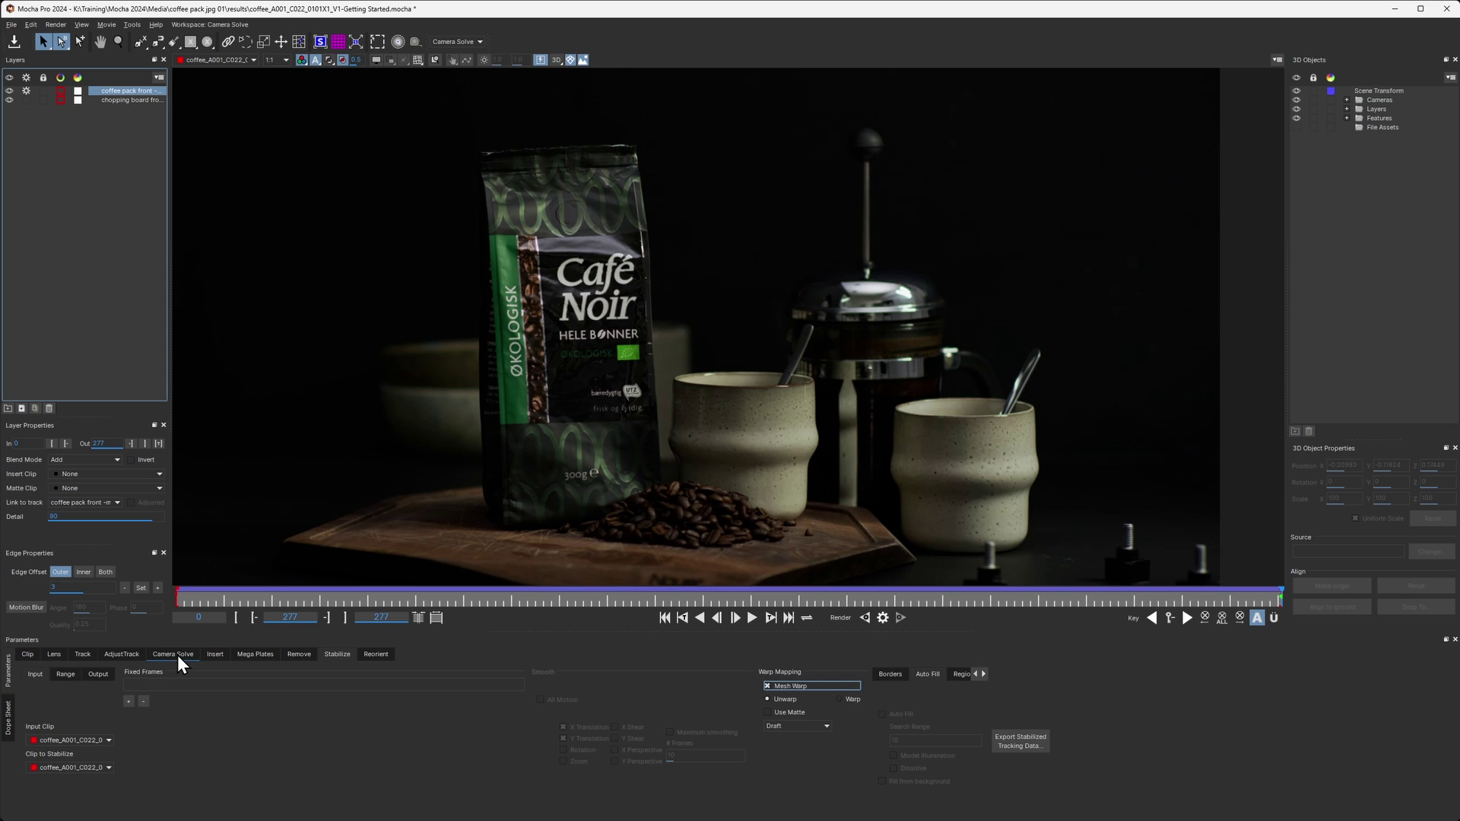
# Step: Solve the camera again with the coffee pack front and chopping board front layers included
pyautogui.click(176, 655)
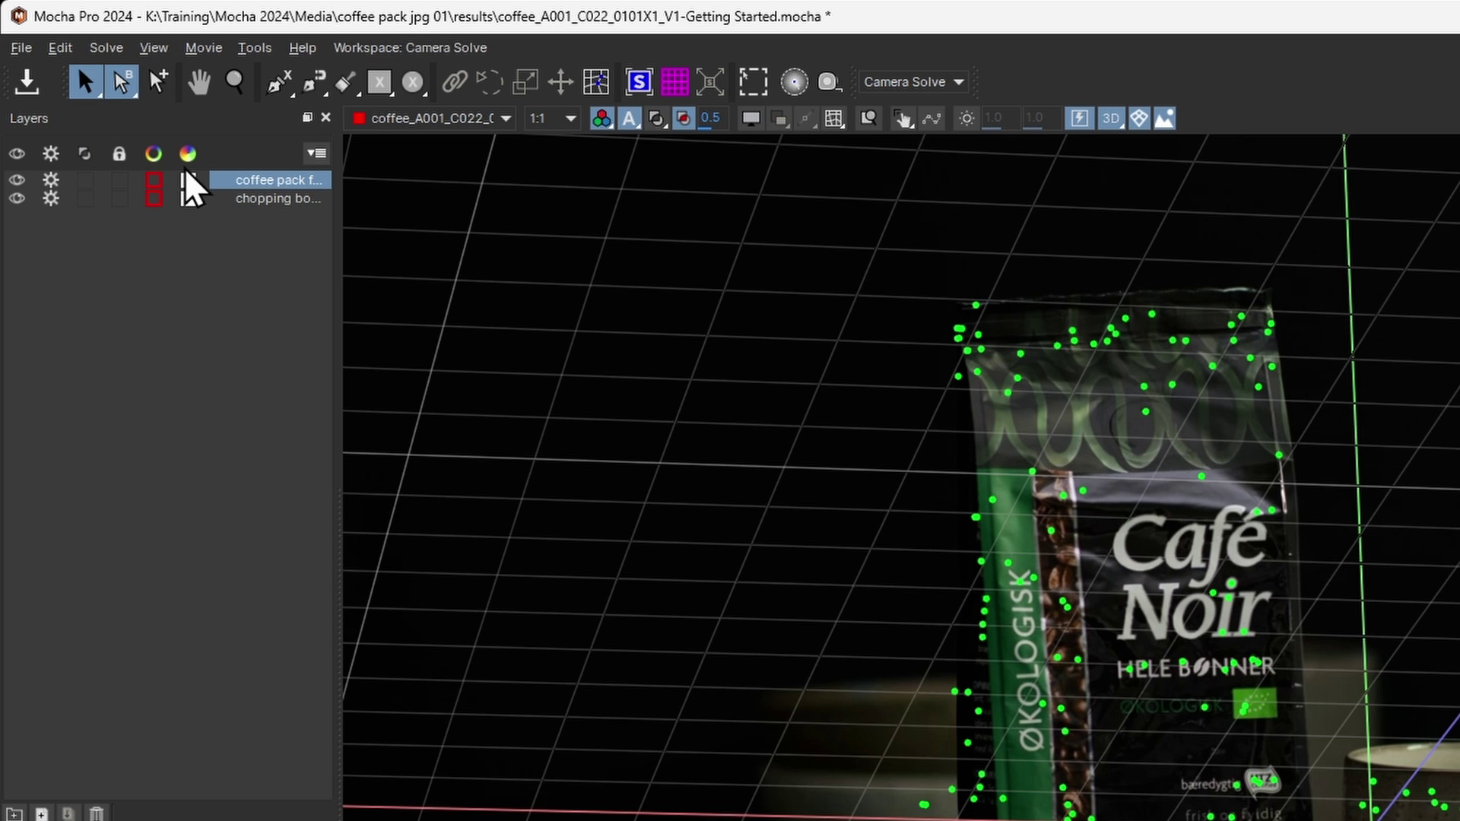
pyautogui.moveTo(339, 182); pyautogui.dragTo(416, 181)
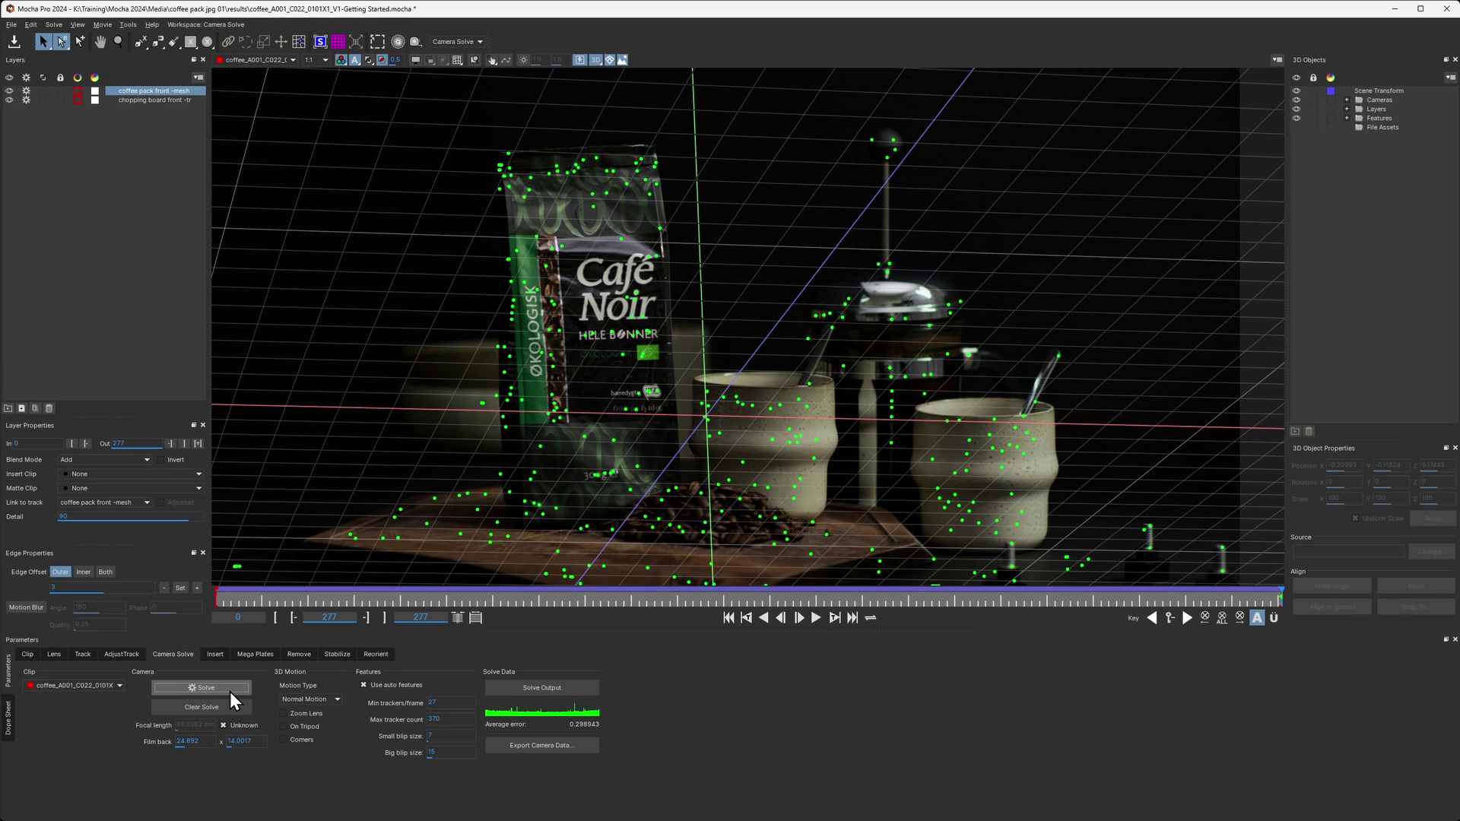
pyautogui.click(230, 691)
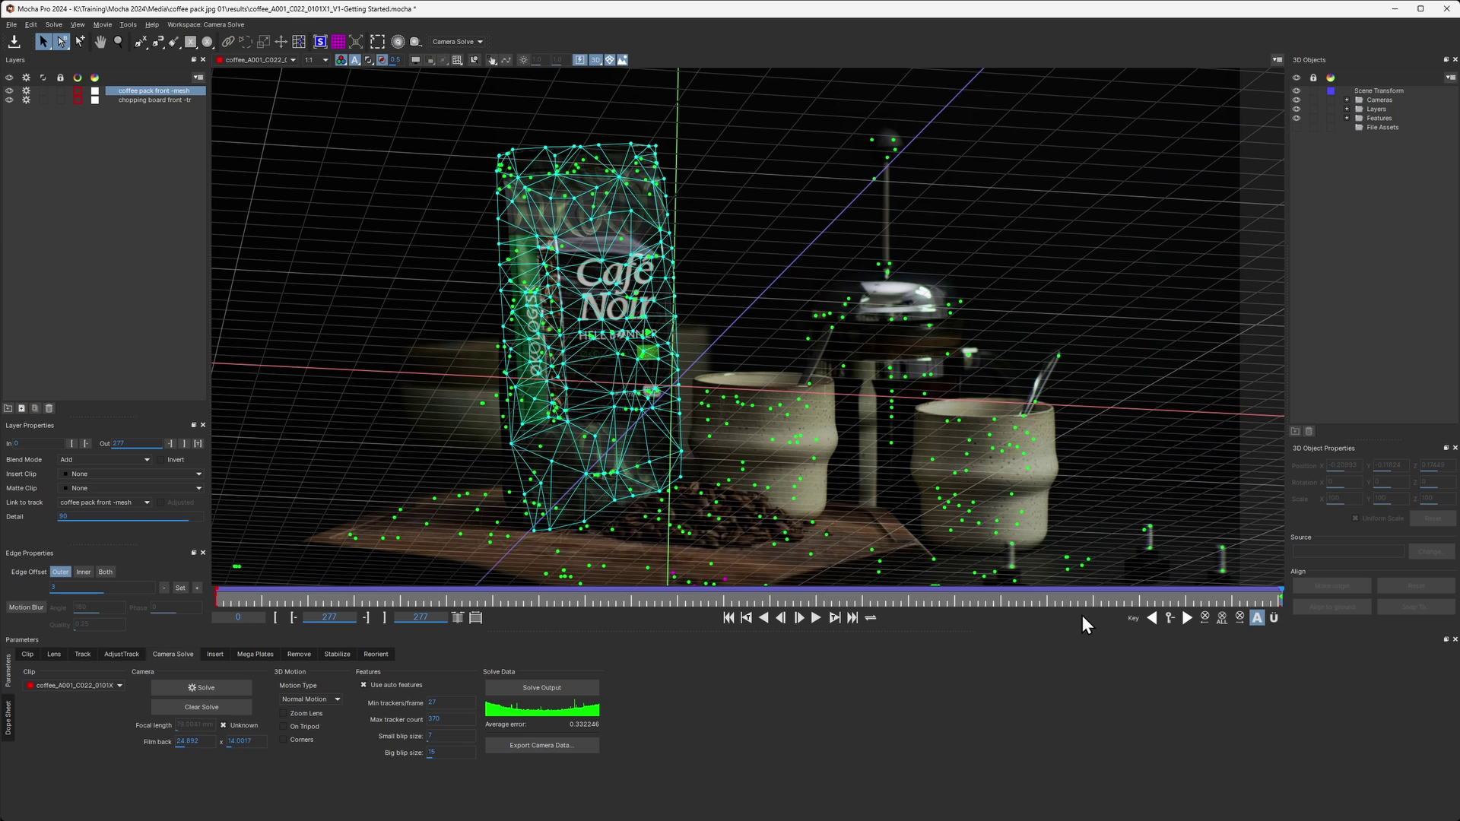
# Step: Examine the individual vertices of Feature Points 1 in the 3D objects, and collapse the Features group again
pyautogui.click(1346, 118)
pyautogui.click(1359, 127)
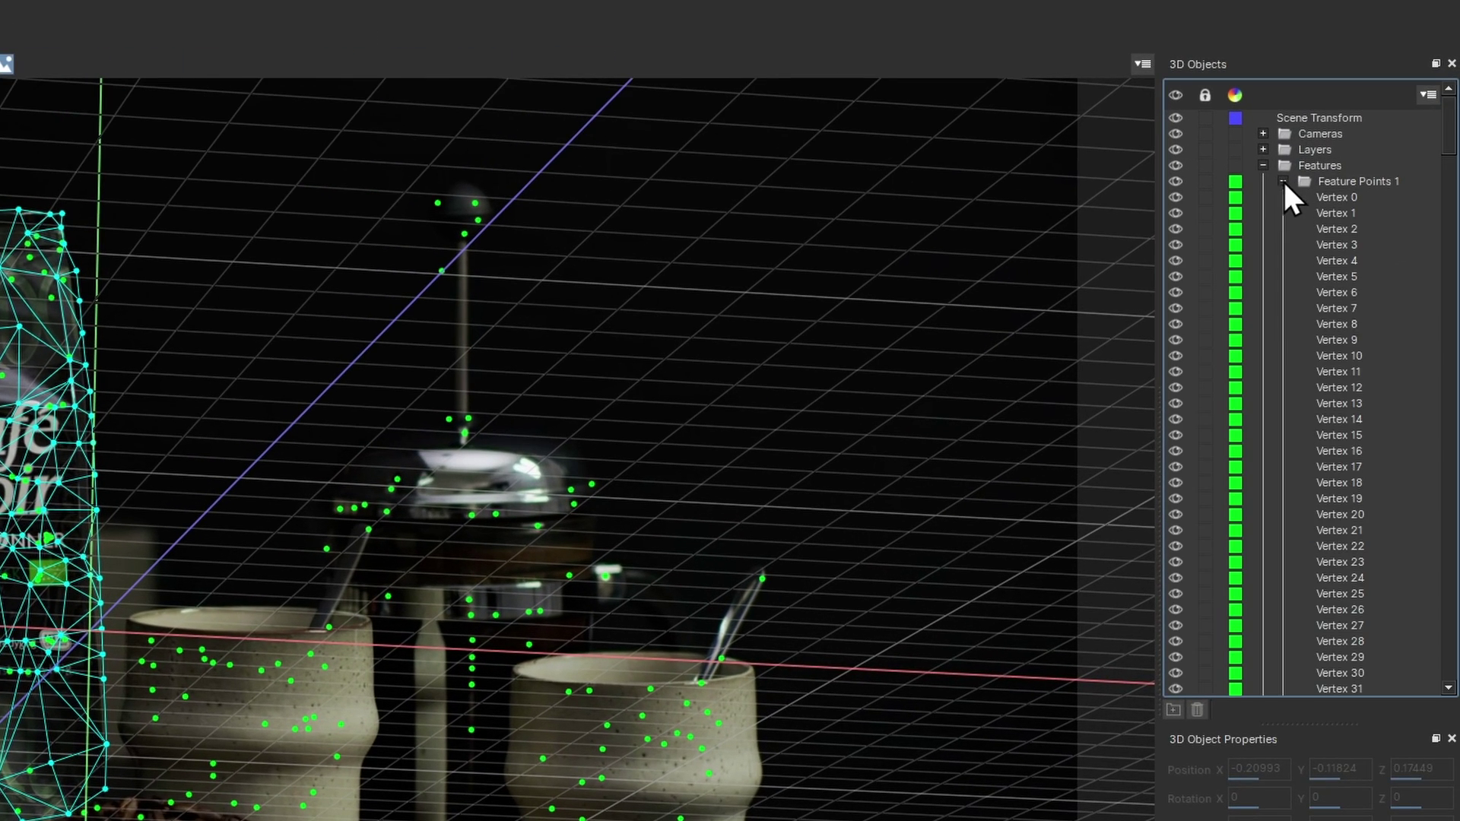
pyautogui.click(1282, 181)
pyautogui.click(1263, 165)
# Step: Select the Surface object of the chopping board front layer and examine where its points lie in the fitted view
pyautogui.click(1263, 149)
pyautogui.click(1283, 181)
pyautogui.click(1351, 197)
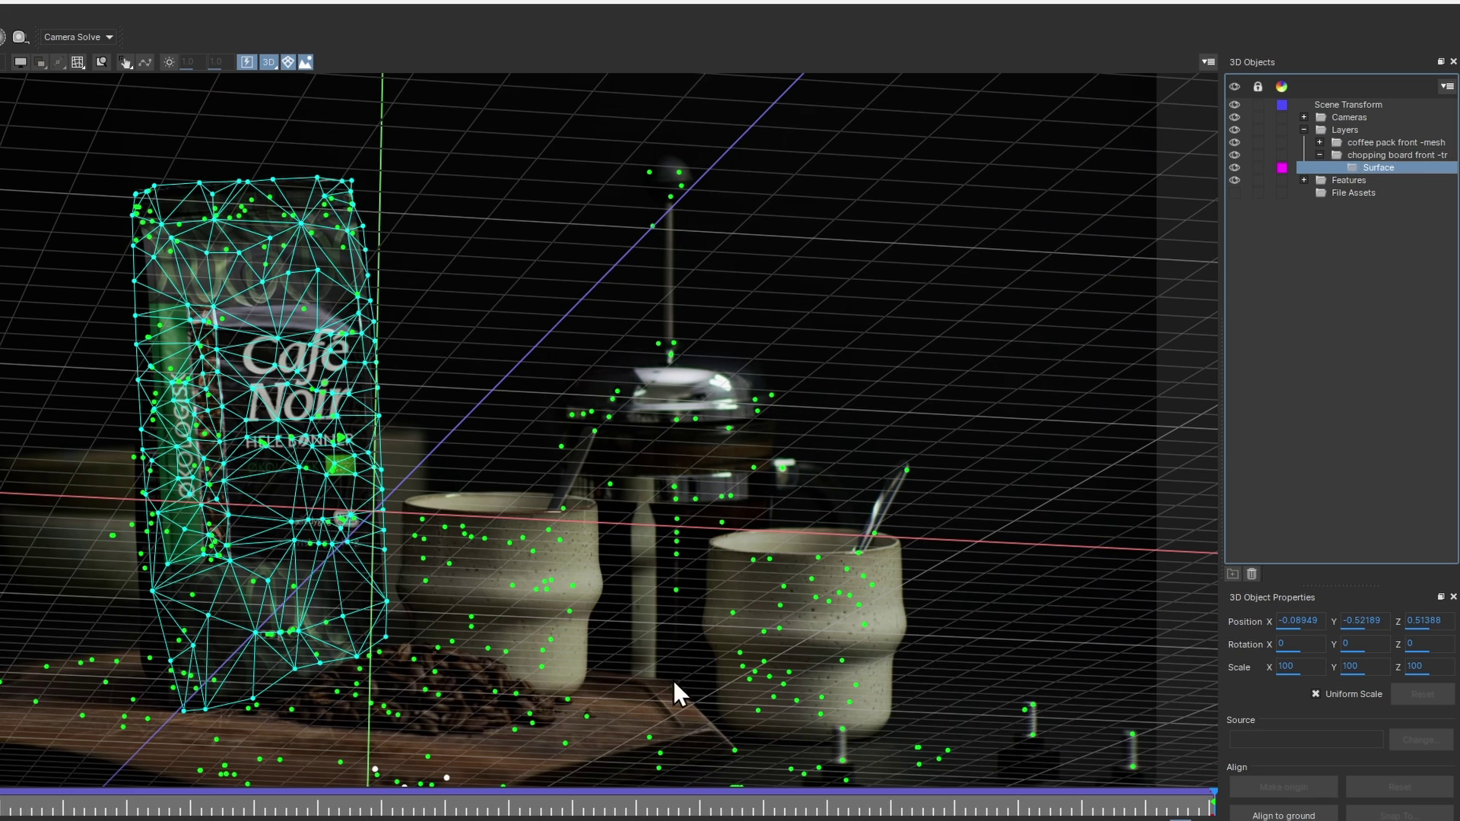
pyautogui.press('KP_Multiply')
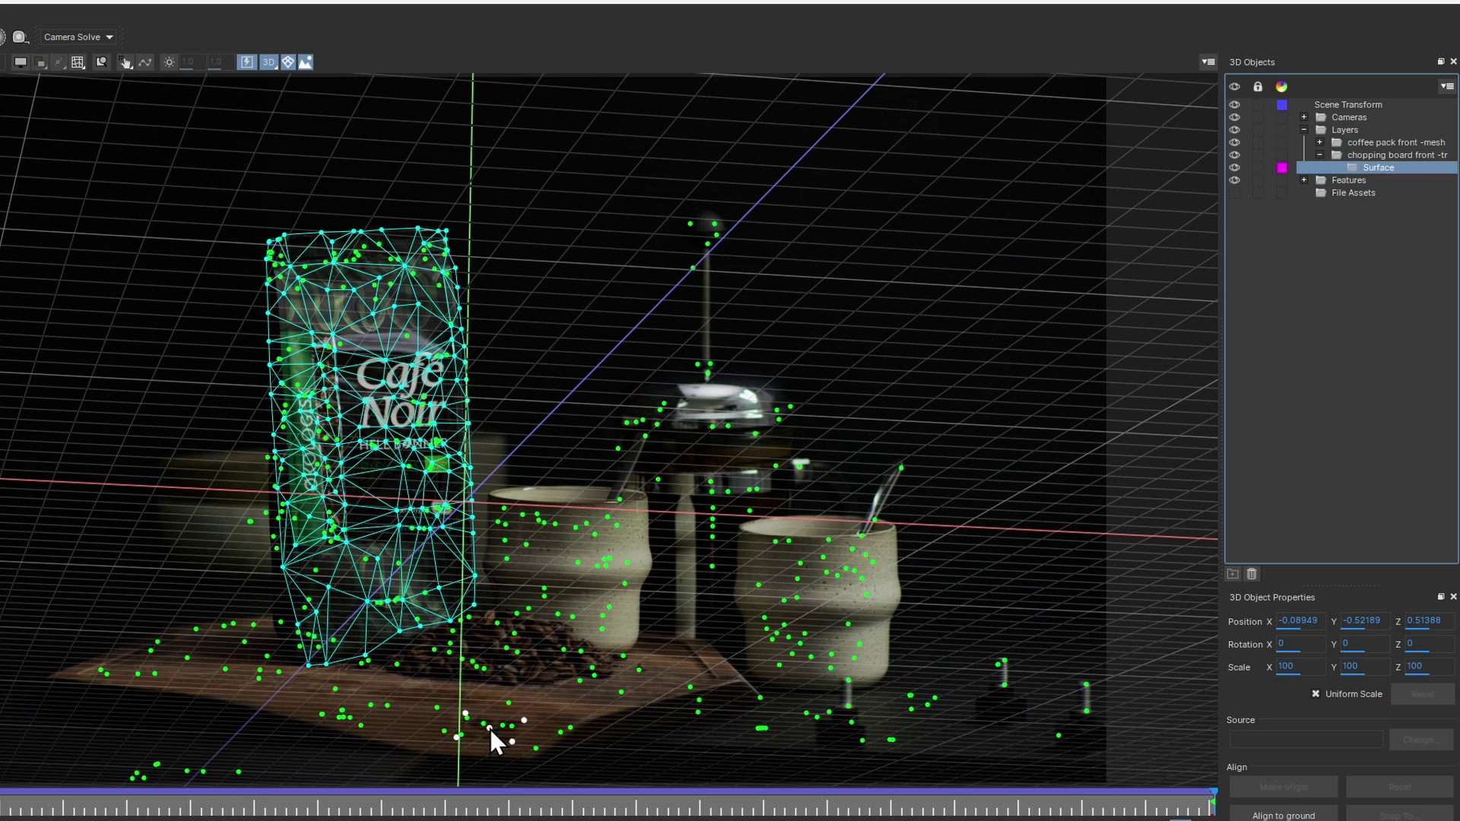
pyautogui.click(507, 780)
# Step: Select the Mesh object of the coffee pack front layer and scrub the shot to examine how it fits the pack
pyautogui.click(1320, 142)
pyautogui.click(1361, 155)
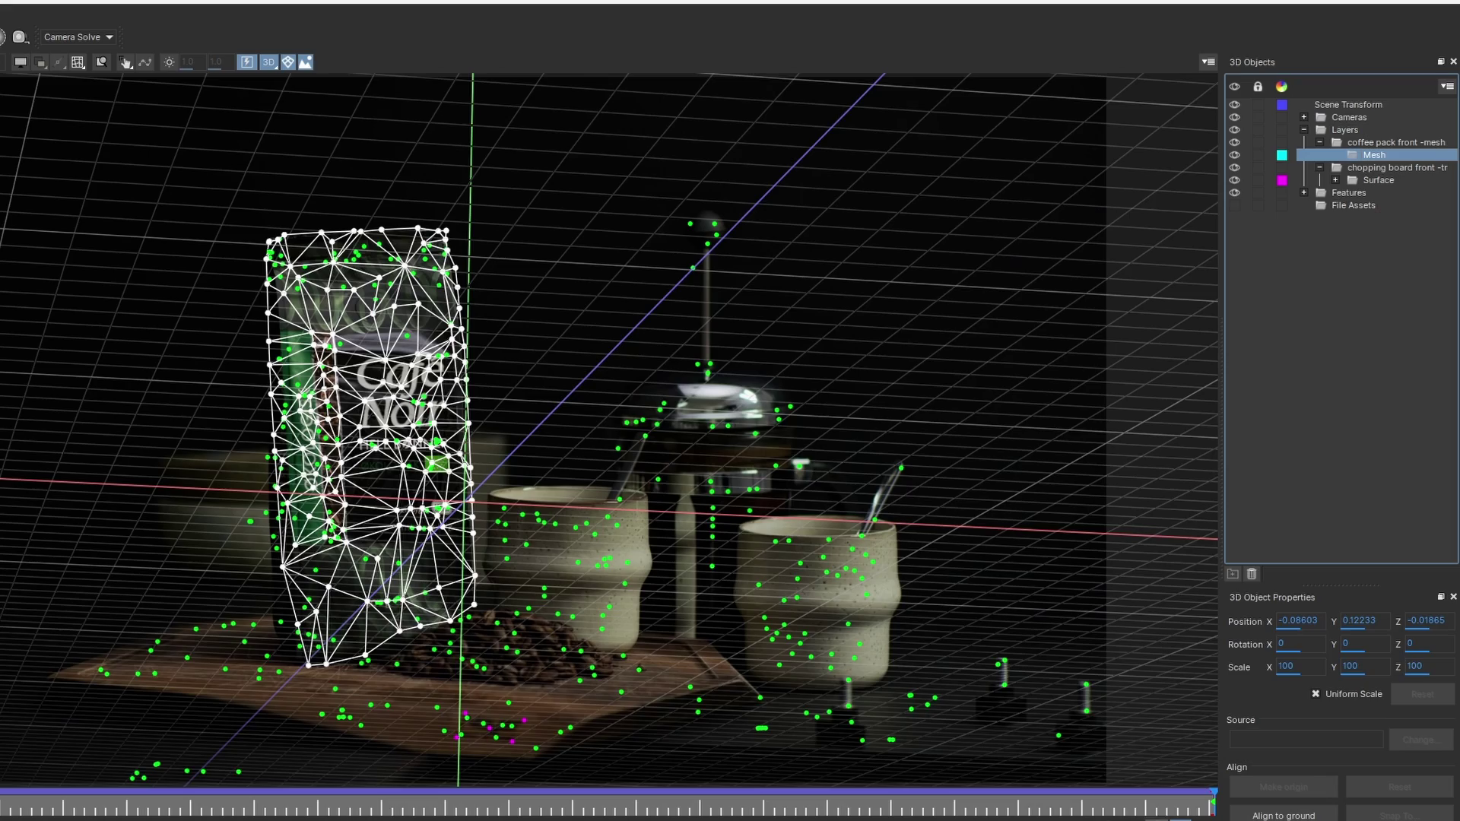
pyautogui.moveTo(1144, 808); pyautogui.dragTo(162, 636)
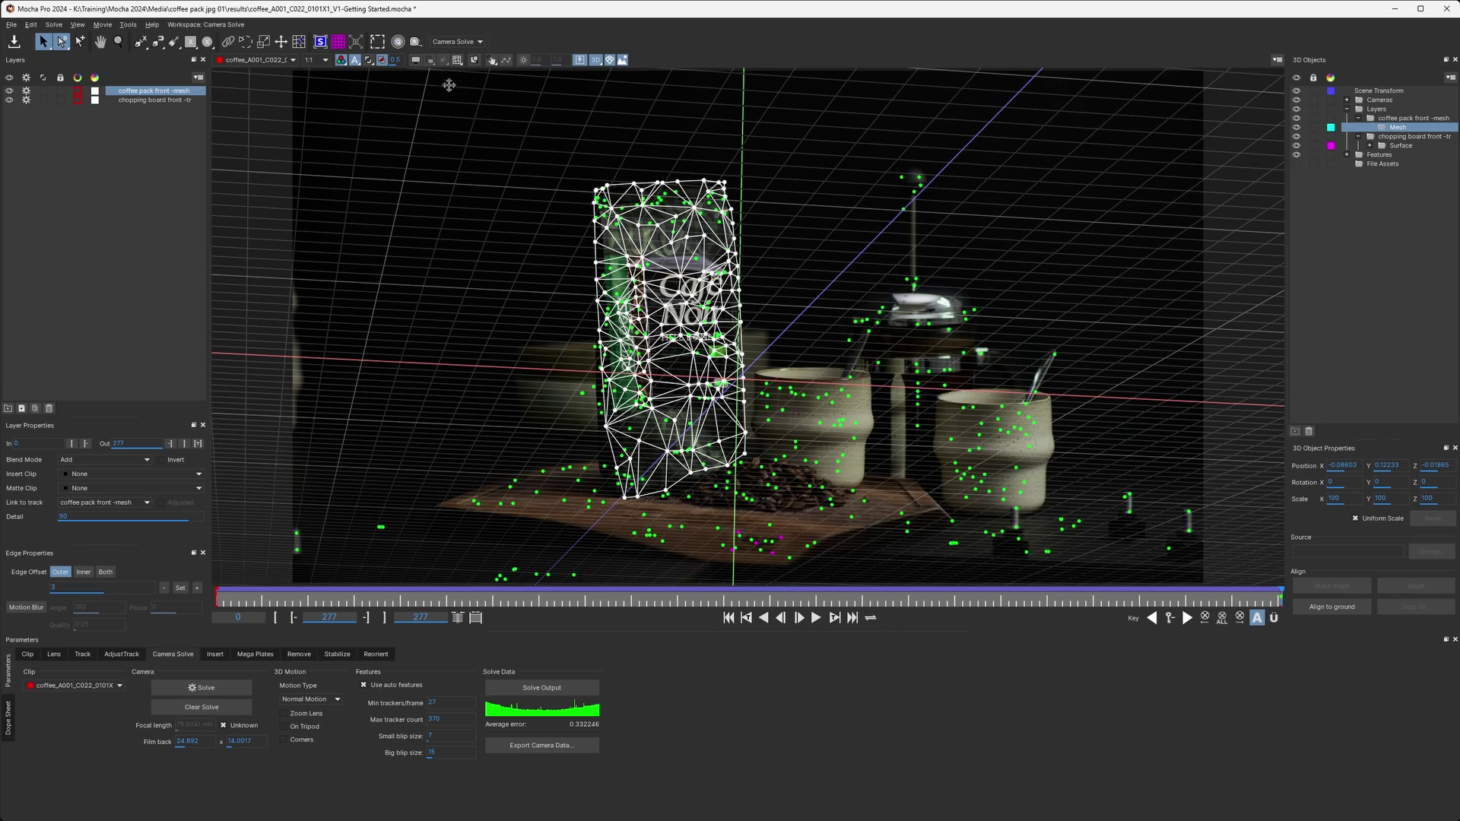
# Step: Examine the solved mesh and feature points from different angles in the Perspective view, and return to the Camera view
pyautogui.click(581, 59)
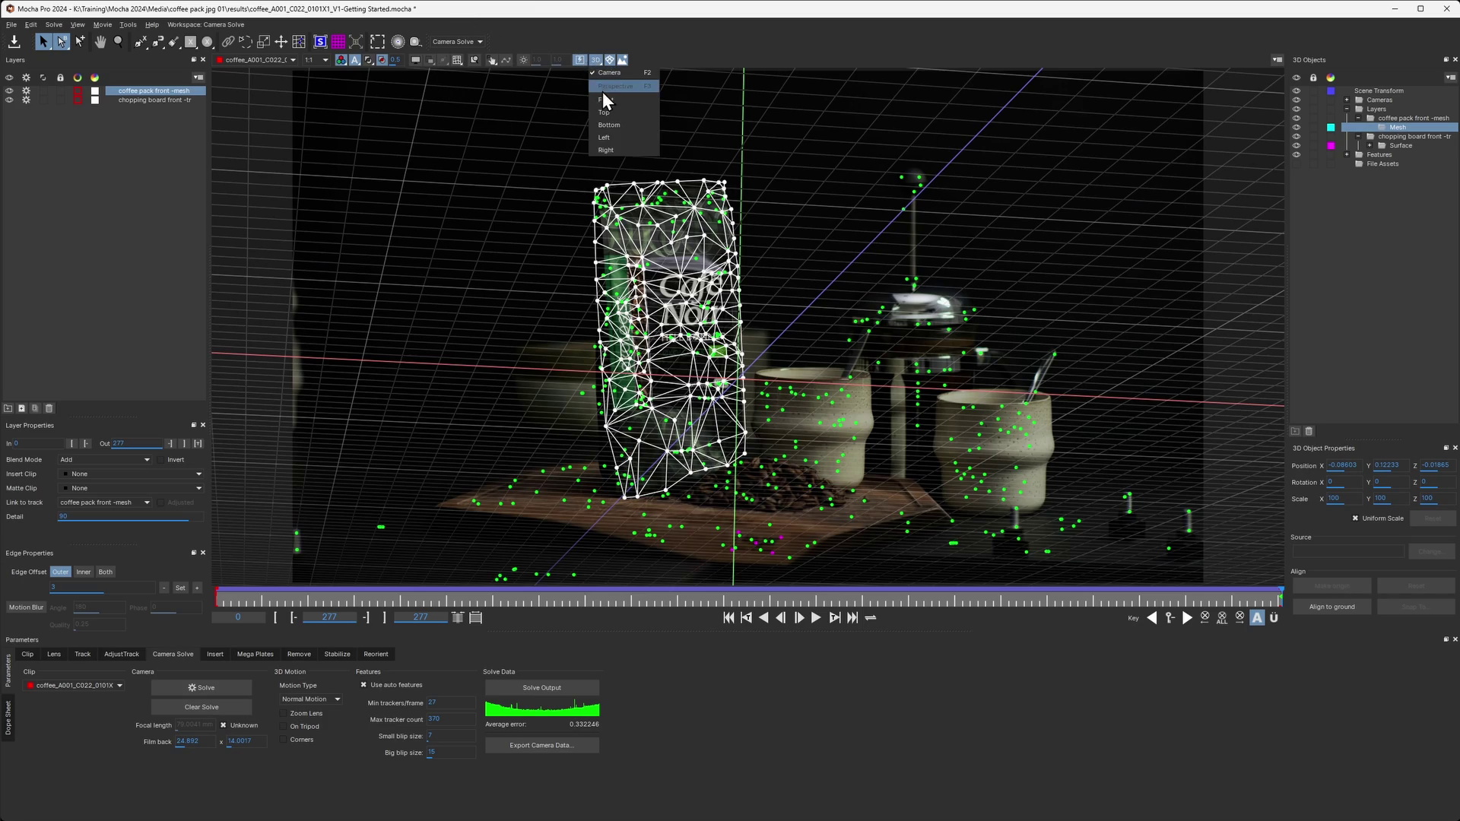
pyautogui.click(605, 95)
pyautogui.moveTo(819, 456); pyautogui.dragTo(358, 411)
pyautogui.moveTo(890, 433); pyautogui.dragTo(685, 440)
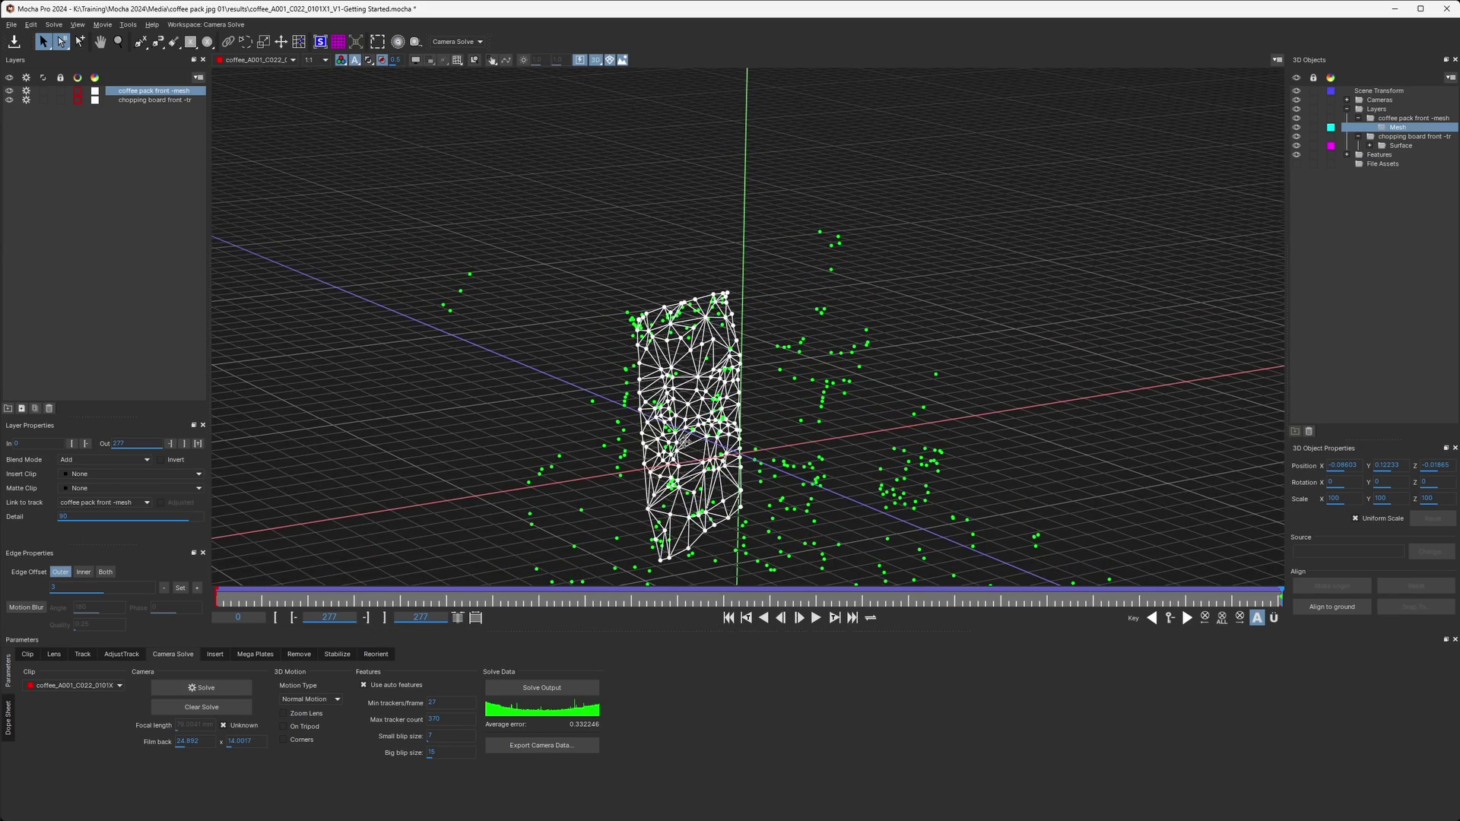
pyautogui.rightClick(591, 70)
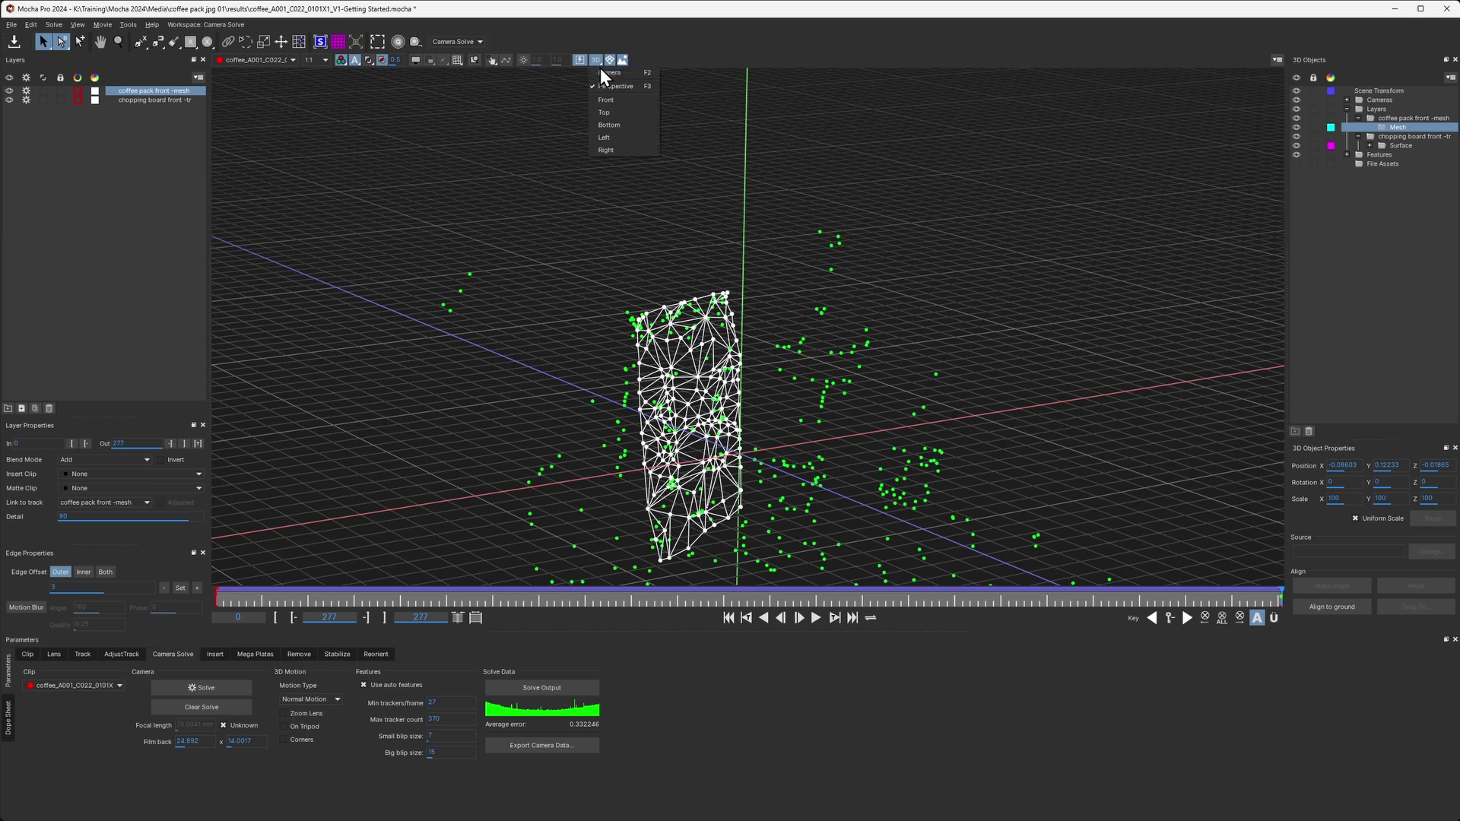
pyautogui.click(598, 87)
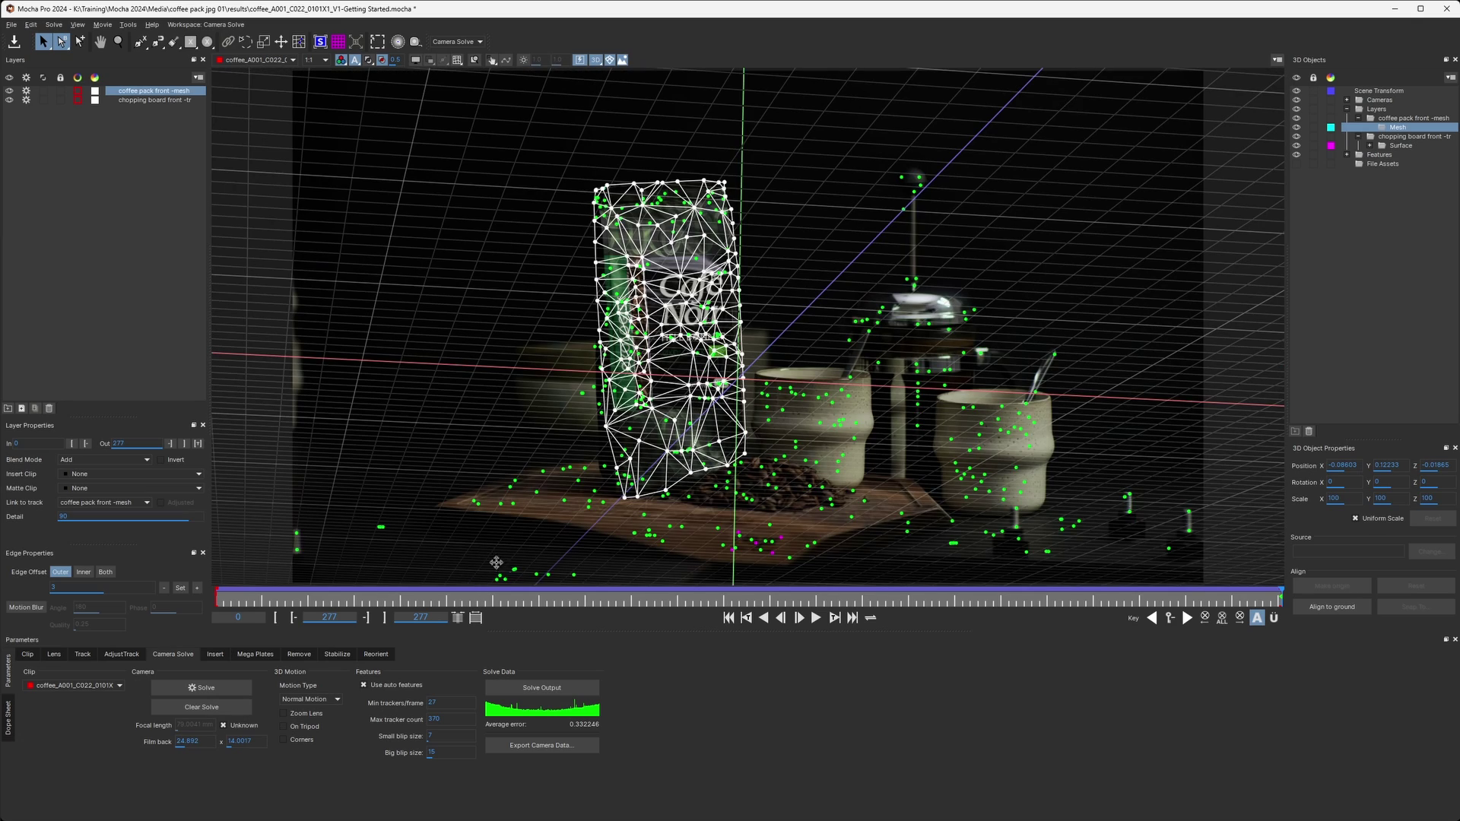
# Step: Go to frame 5, select the feature points in the dark foreground in front of the chopping board, and locate them among the vertices
pyautogui.click(483, 535)
pyautogui.moveTo(296, 606); pyautogui.dragTo(235, 606)
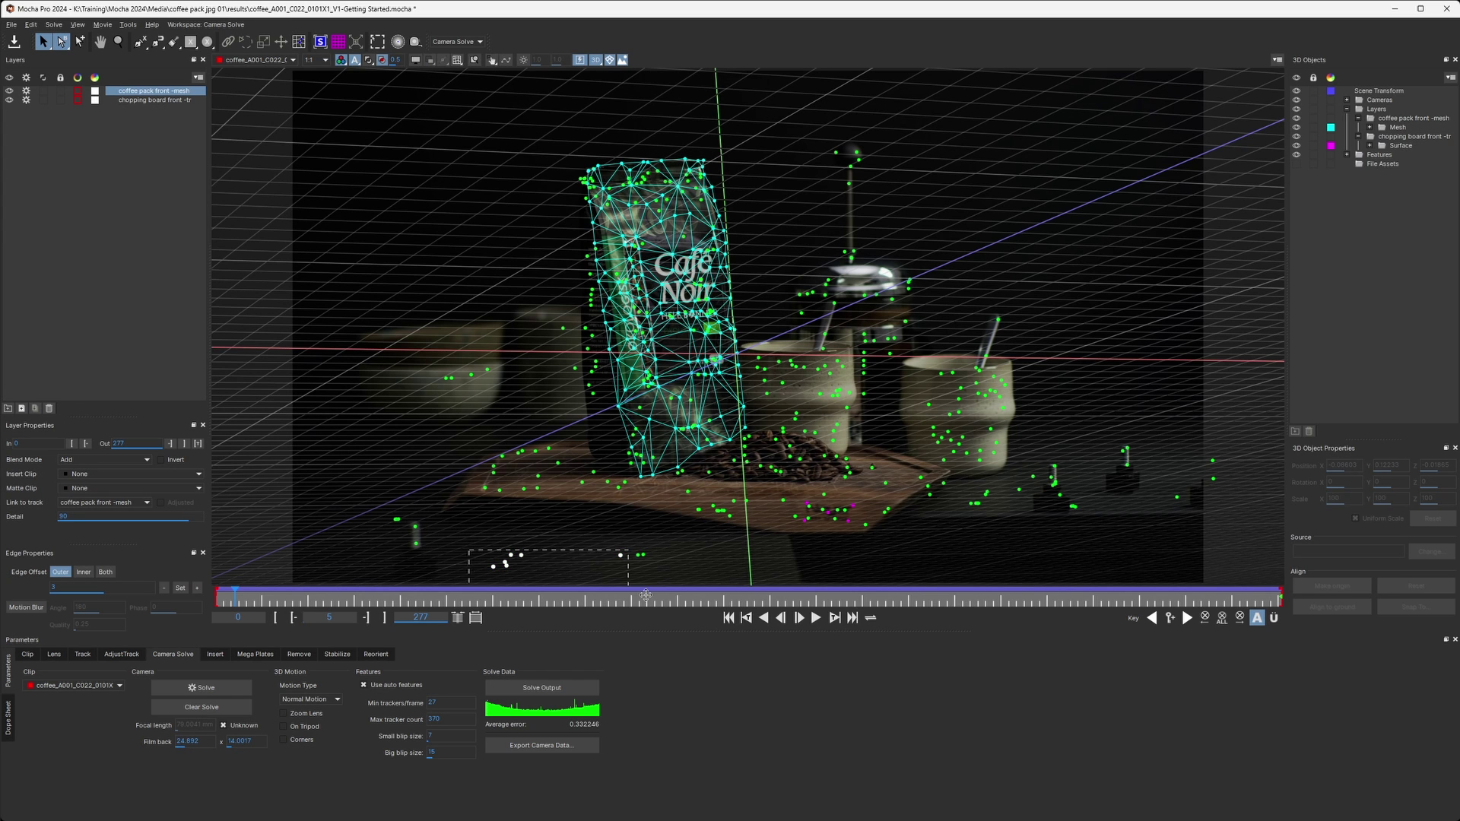
pyautogui.moveTo(468, 549); pyautogui.dragTo(675, 591)
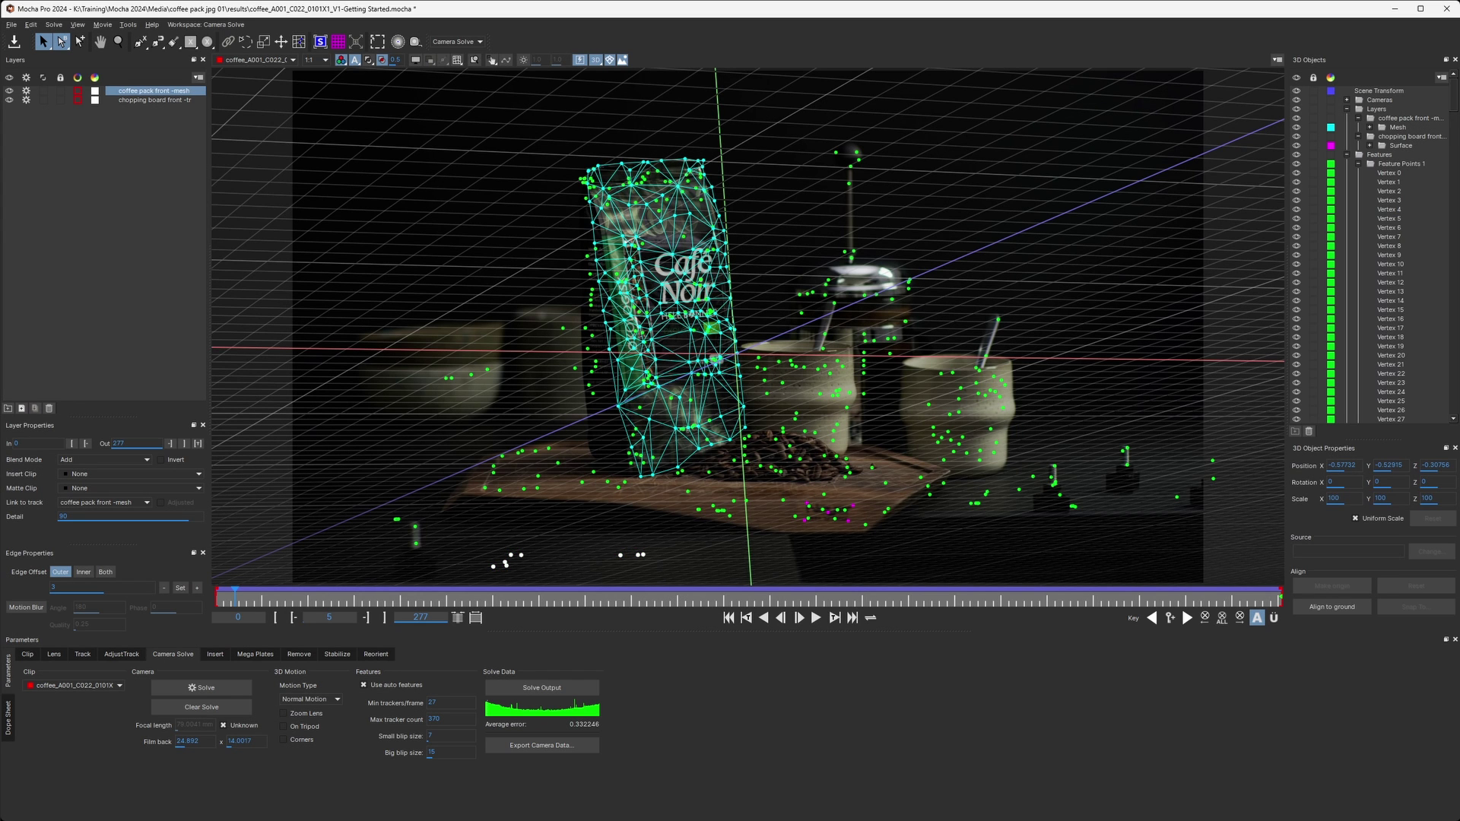
pyautogui.moveTo(1450, 97); pyautogui.dragTo(1448, 376)
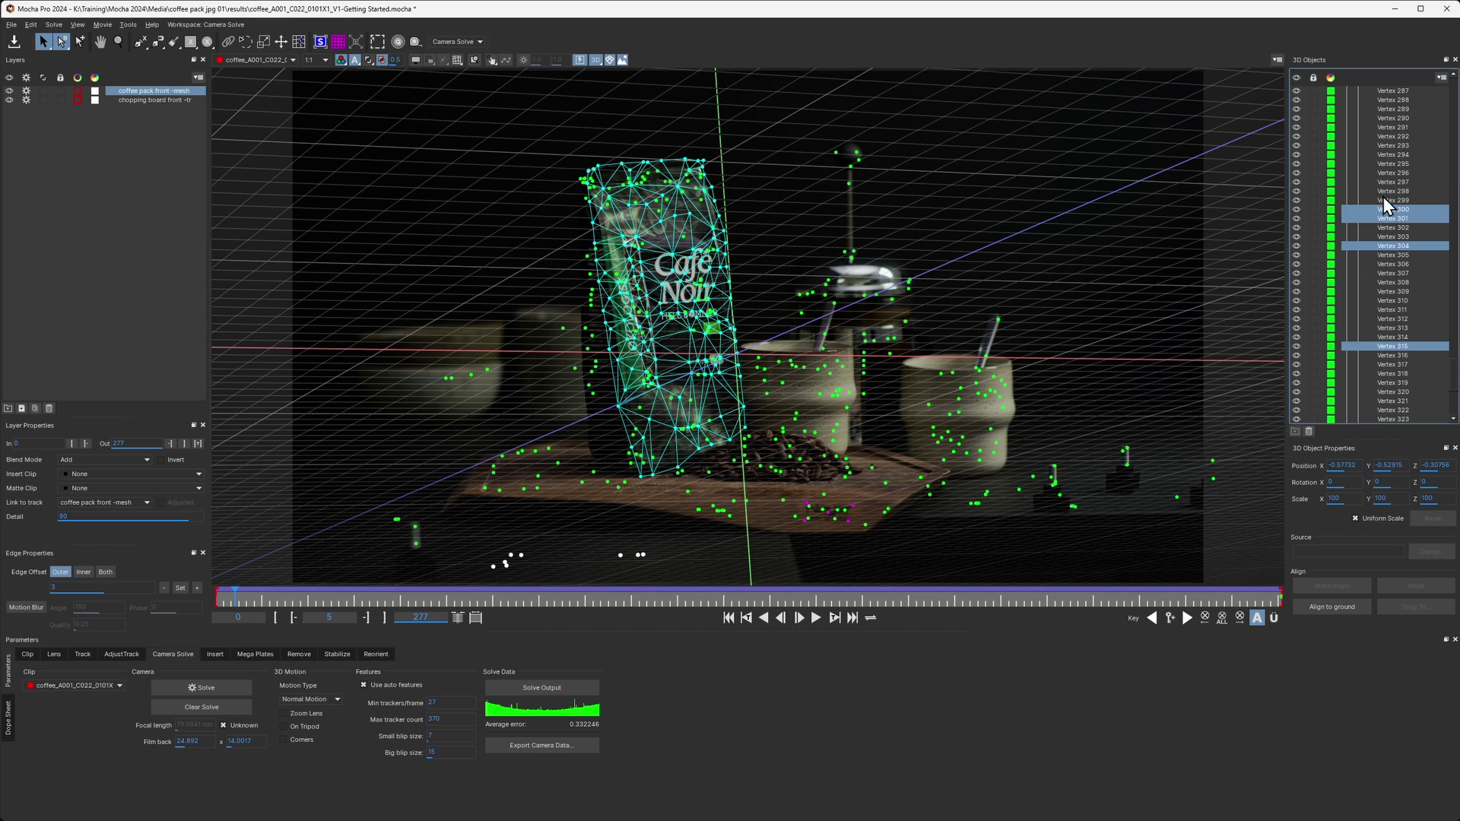
# Step: Color the selected vertices in the dark foreground orange and clear the selection
pyautogui.click(1330, 212)
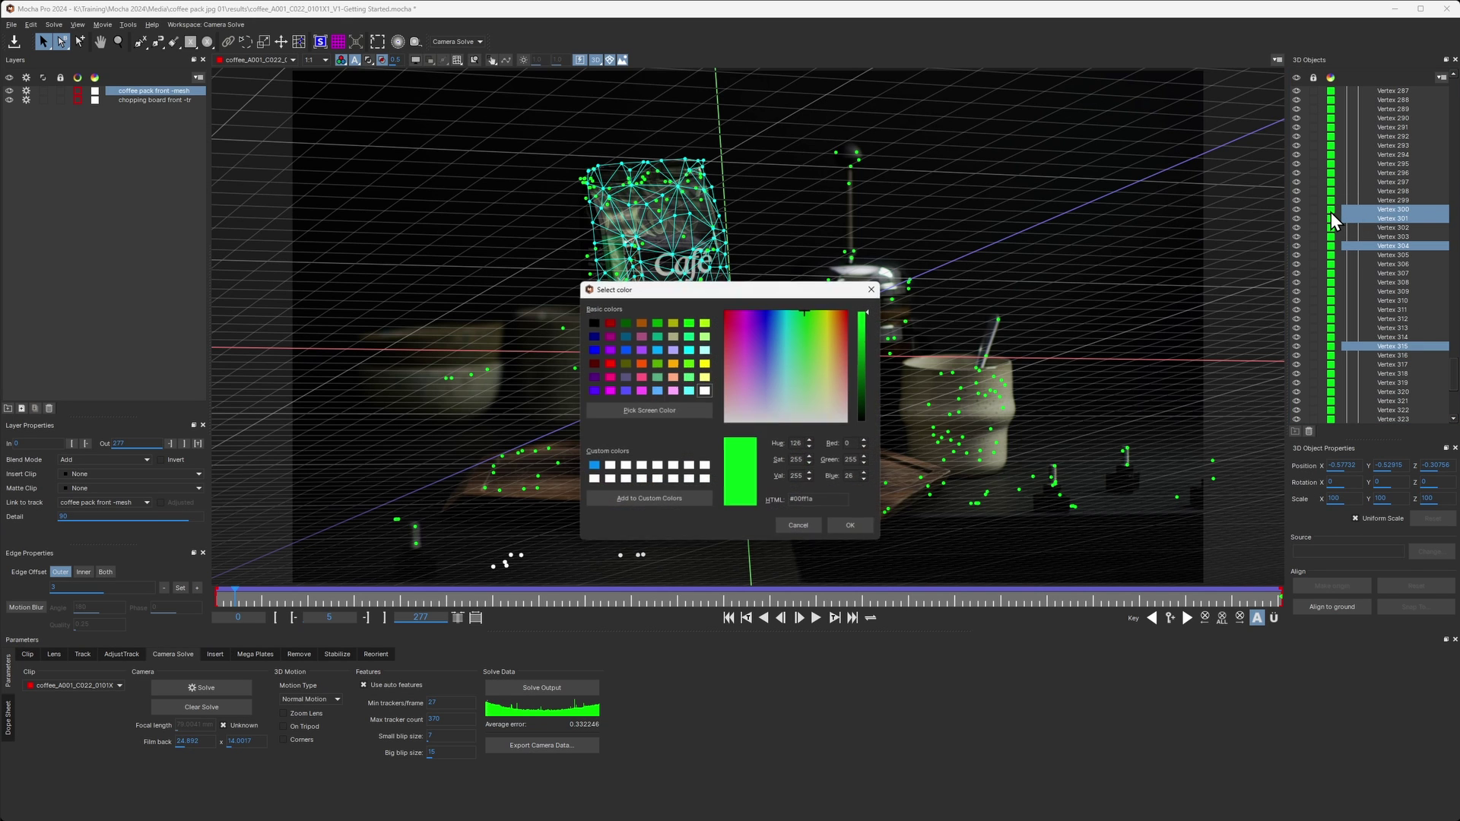
pyautogui.click(642, 364)
pyautogui.click(839, 530)
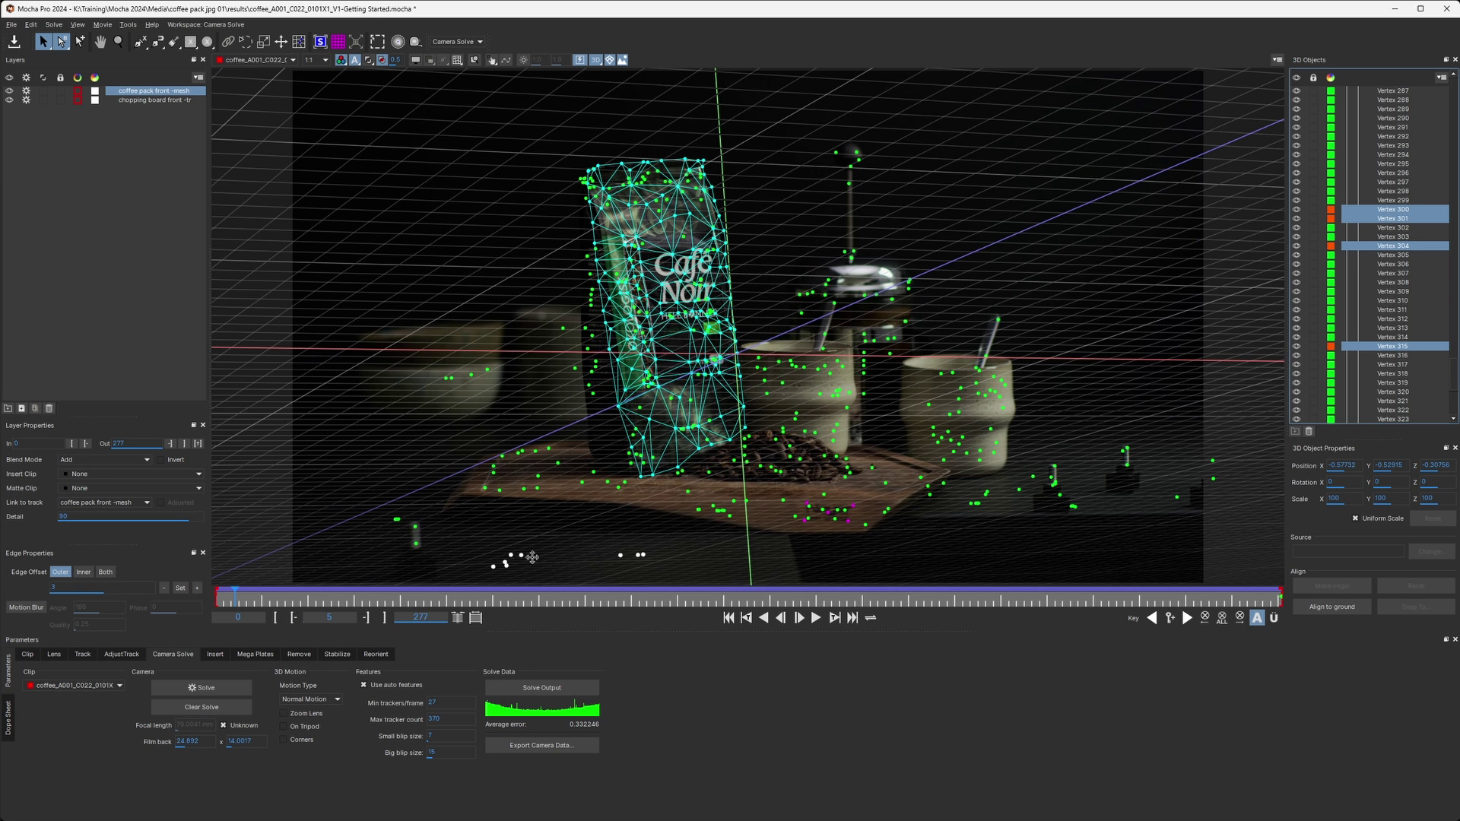
pyautogui.click(587, 554)
# Step: Scrub the shot back and forth to examine how the orange points move in the dark foreground, returning to frame 0
pyautogui.moveTo(296, 593); pyautogui.dragTo(935, 619)
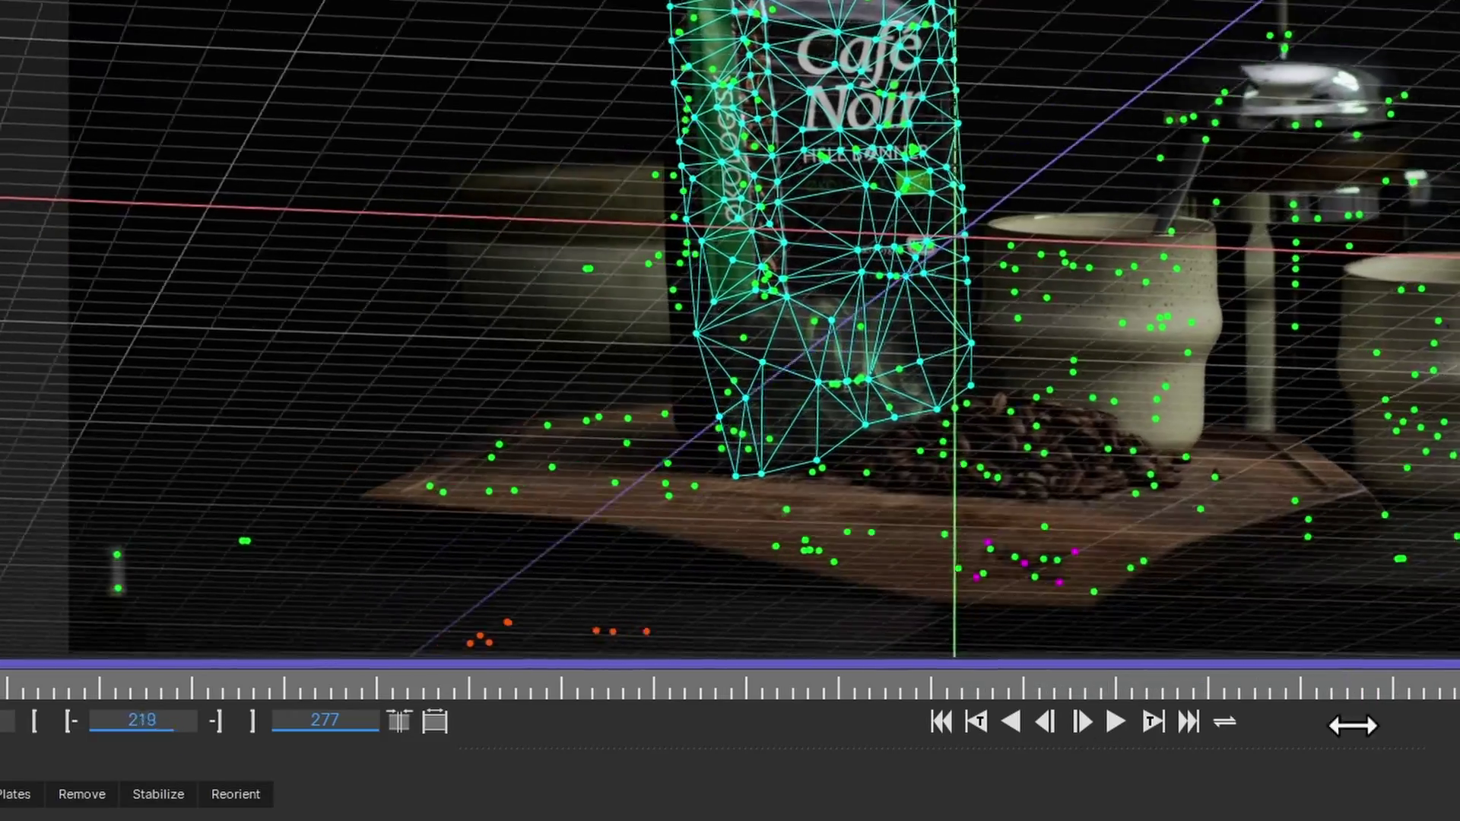
pyautogui.moveTo(1353, 725); pyautogui.dragTo(0, 632)
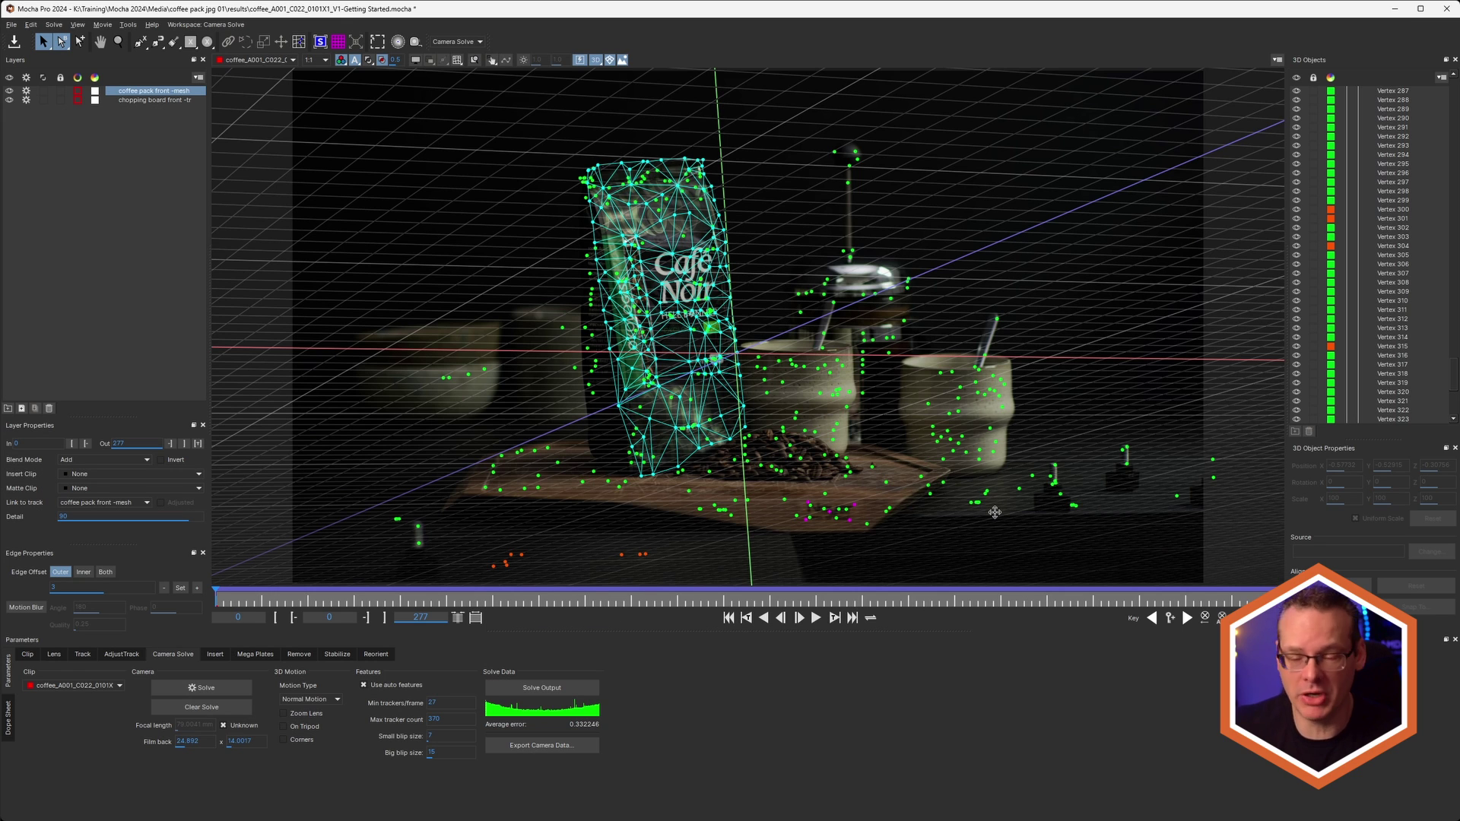
pyautogui.click(854, 602)
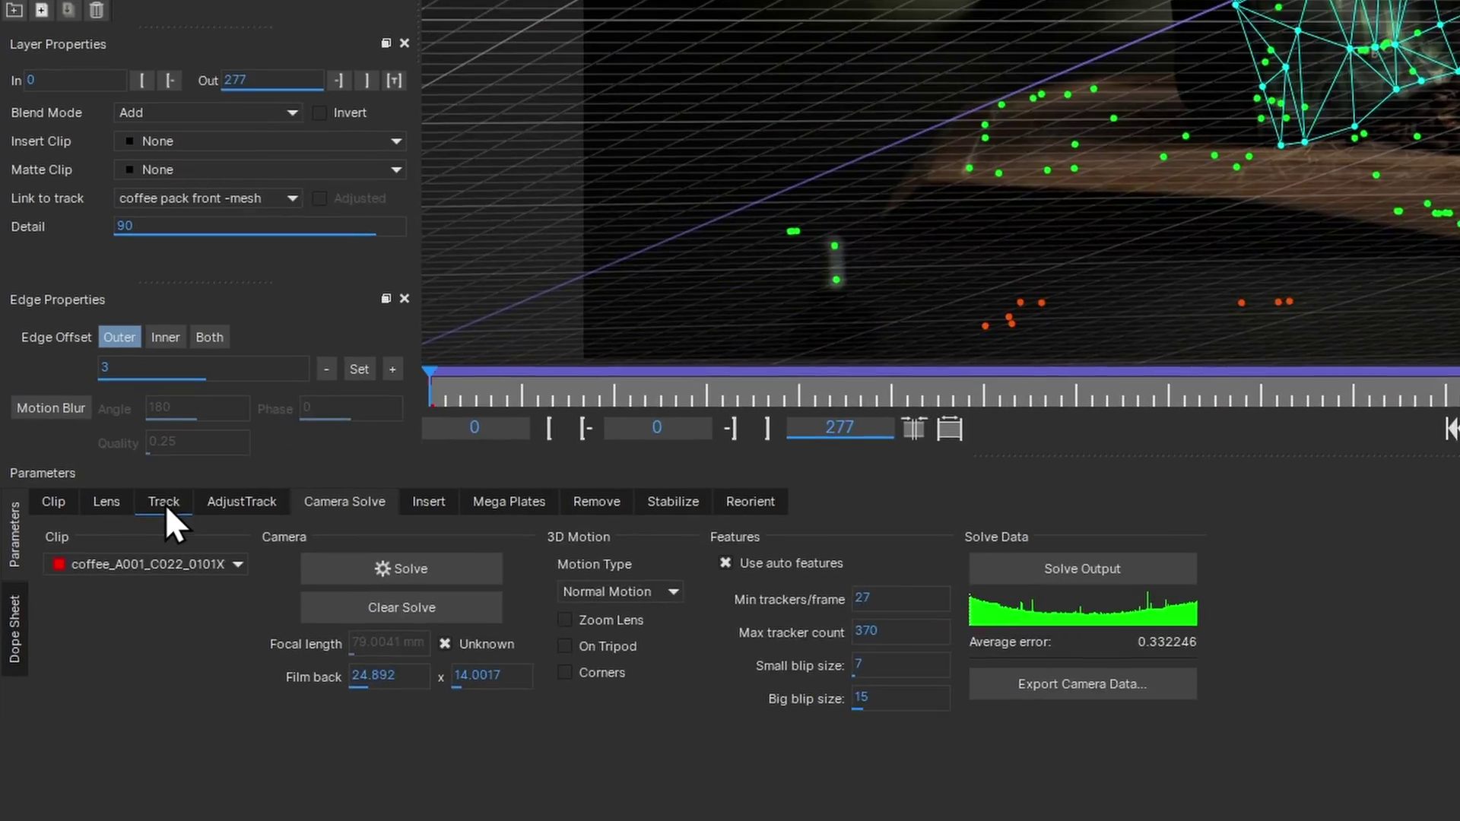
# Step: Draw a new four-point X-spline layer over the dark area in front of the chopping board, extending below the frame edge
pyautogui.click(84, 654)
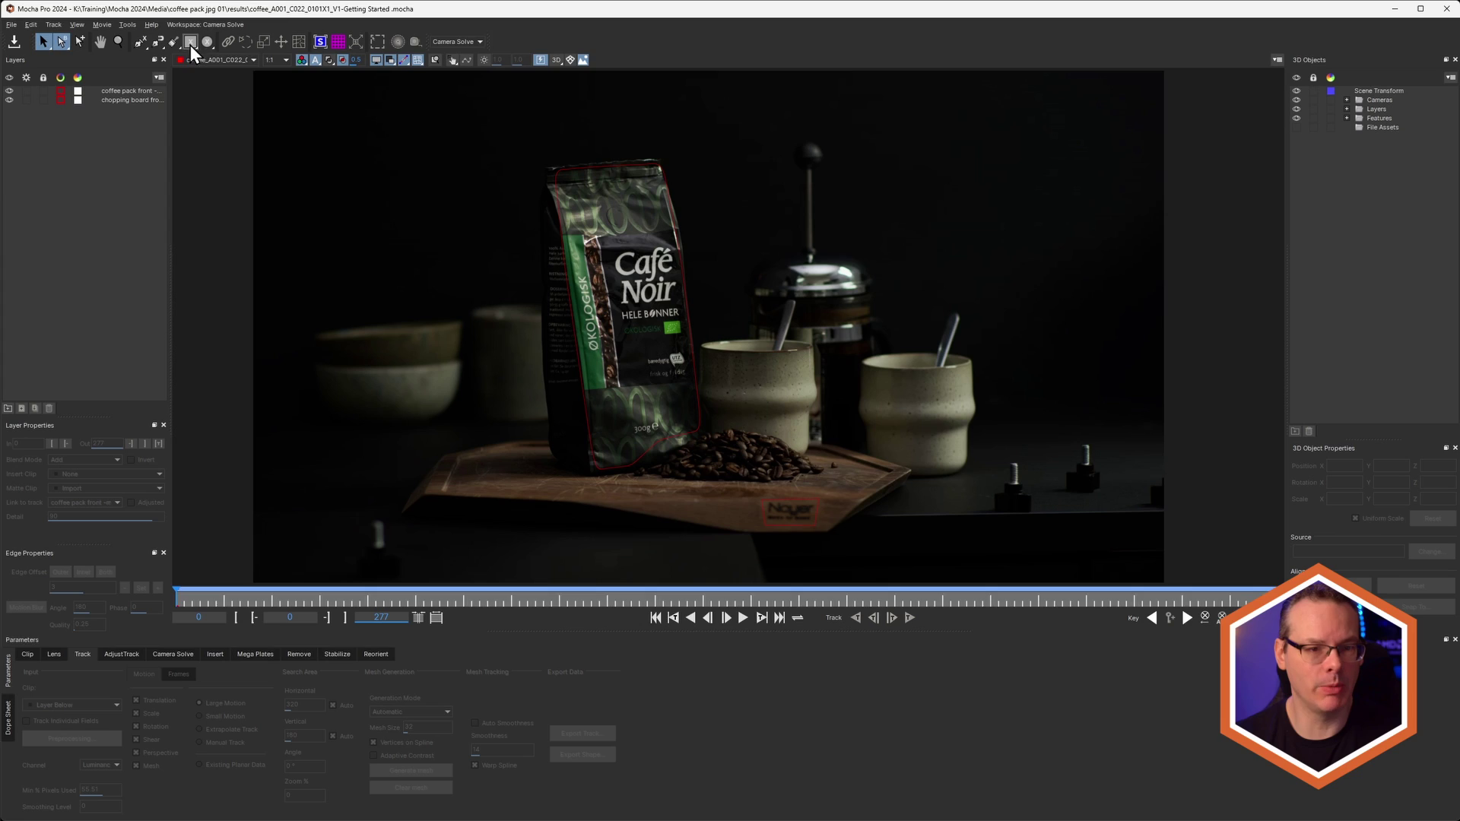
pyautogui.moveTo(460, 531); pyautogui.dragTo(720, 579)
pyautogui.moveTo(700, 548)
pyautogui.mouseDown()
pyautogui.moveTo(745, 522)
pyautogui.moveTo(737, 539)
pyautogui.moveTo(656, 426)
pyautogui.moveTo(629, 348)
pyautogui.mouseUp()
pyautogui.press('x')
pyautogui.moveTo(646, 426); pyautogui.dragTo(690, 441)
pyautogui.moveTo(384, 379); pyautogui.dragTo(382, 378)
pyautogui.moveTo(386, 428); pyautogui.dragTo(378, 439)
pyautogui.press('x')
pyautogui.moveTo(852, 439); pyautogui.dragTo(727, 445)
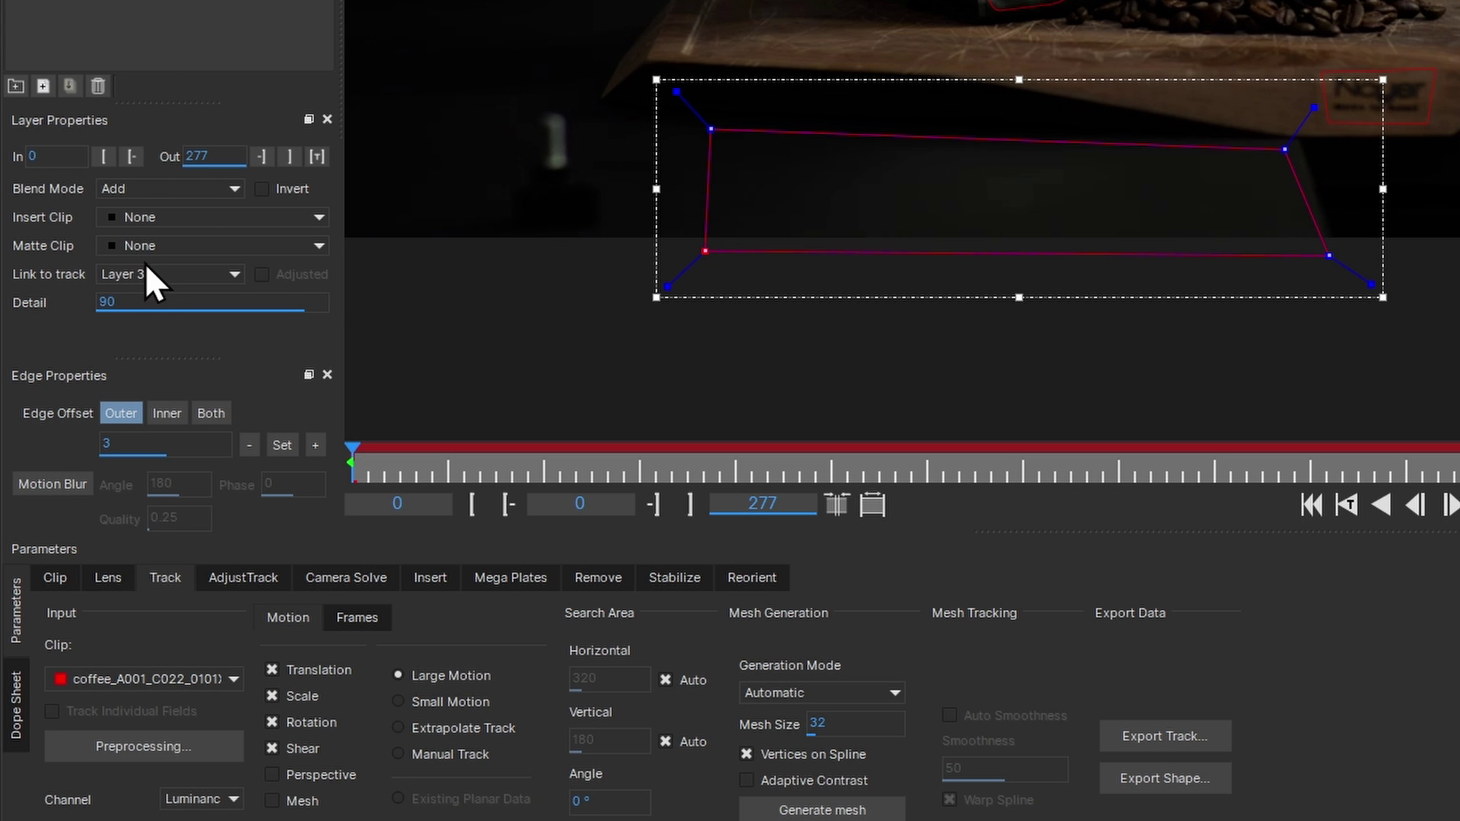
# Step: Link the new foreground layer to the coffee pack front -mesh track and check its movement through the shot
pyautogui.click(158, 253)
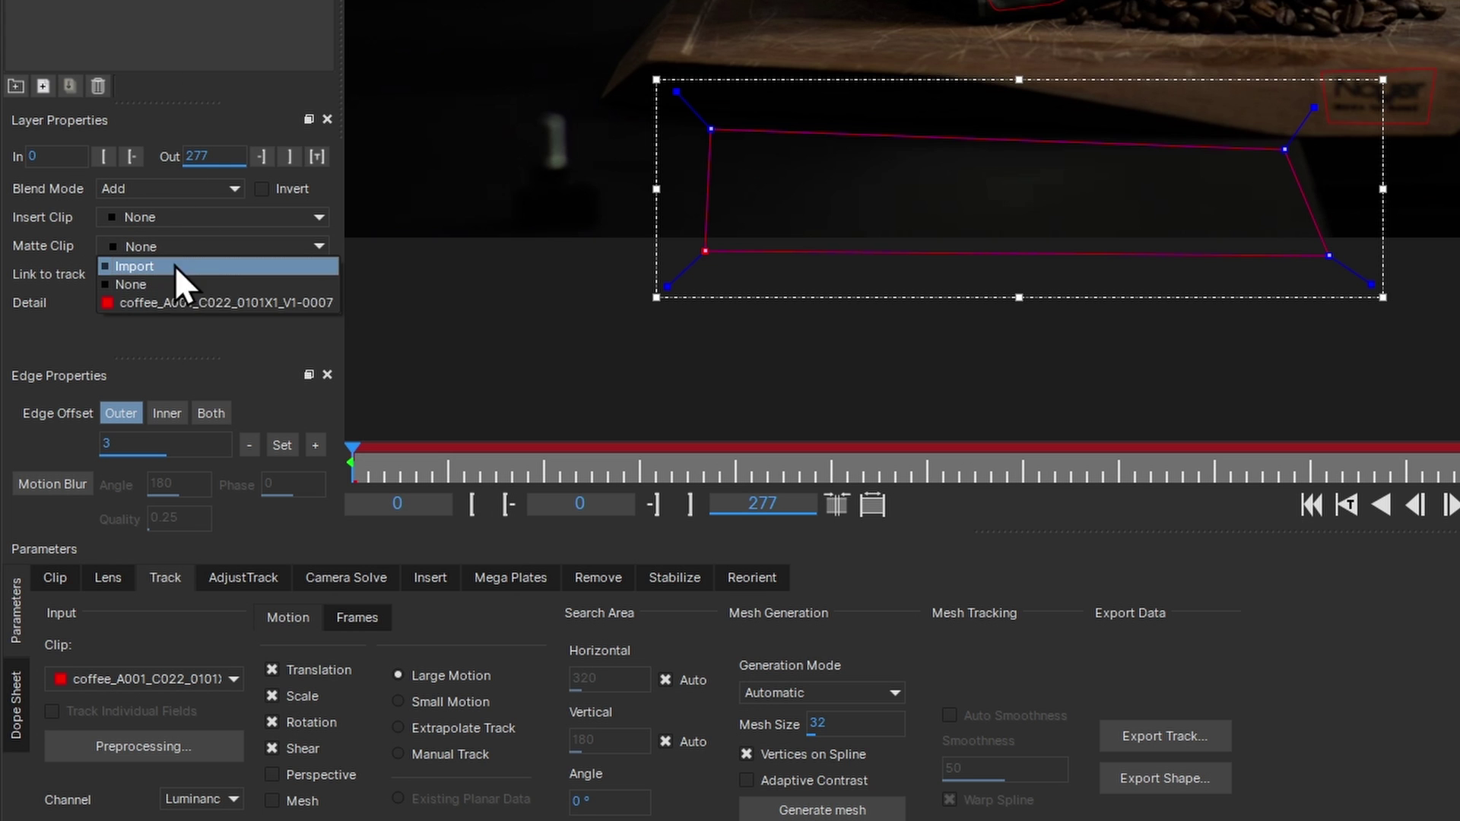
pyautogui.click(175, 266)
pyautogui.click(163, 270)
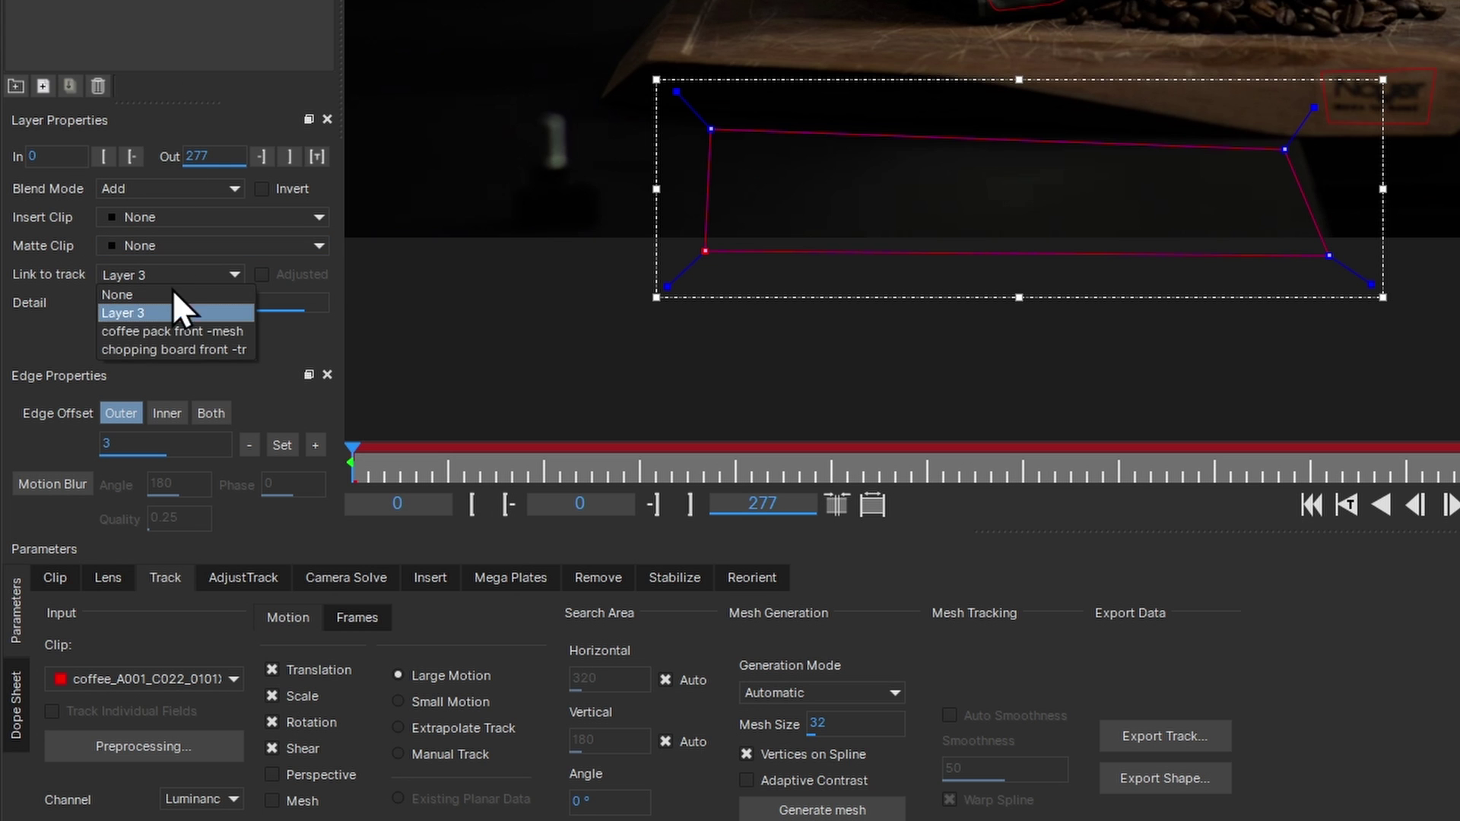
pyautogui.click(204, 332)
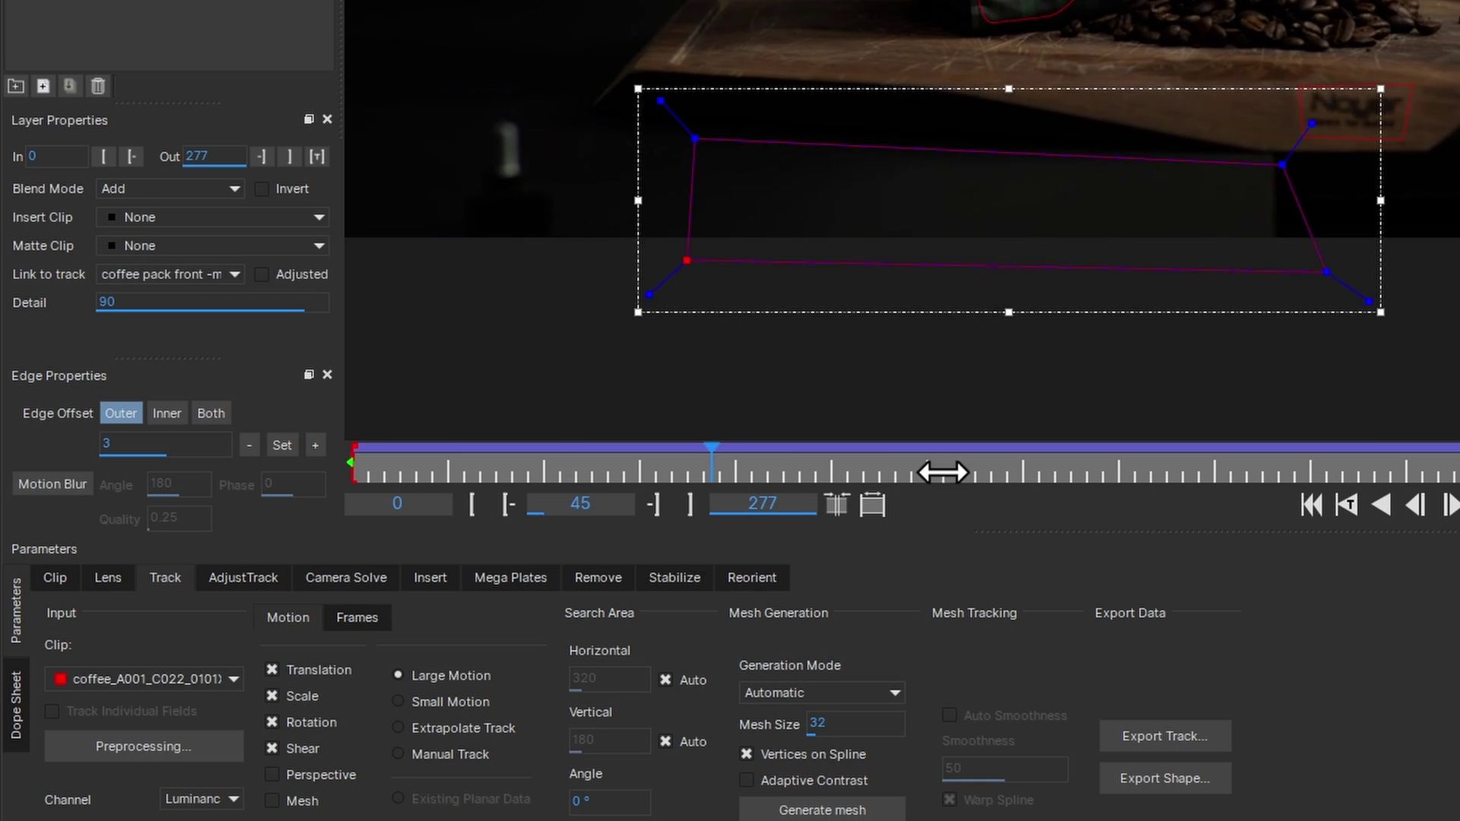
pyautogui.press('x')
pyautogui.moveTo(364, 521); pyautogui.dragTo(827, 544)
pyautogui.moveTo(456, 599); pyautogui.dragTo(176, 602)
pyautogui.press('x')
pyautogui.moveTo(1118, 511); pyautogui.dragTo(519, 557)
# Step: Rename the new foreground layer to front -tm
pyautogui.doubleClick(120, 90)
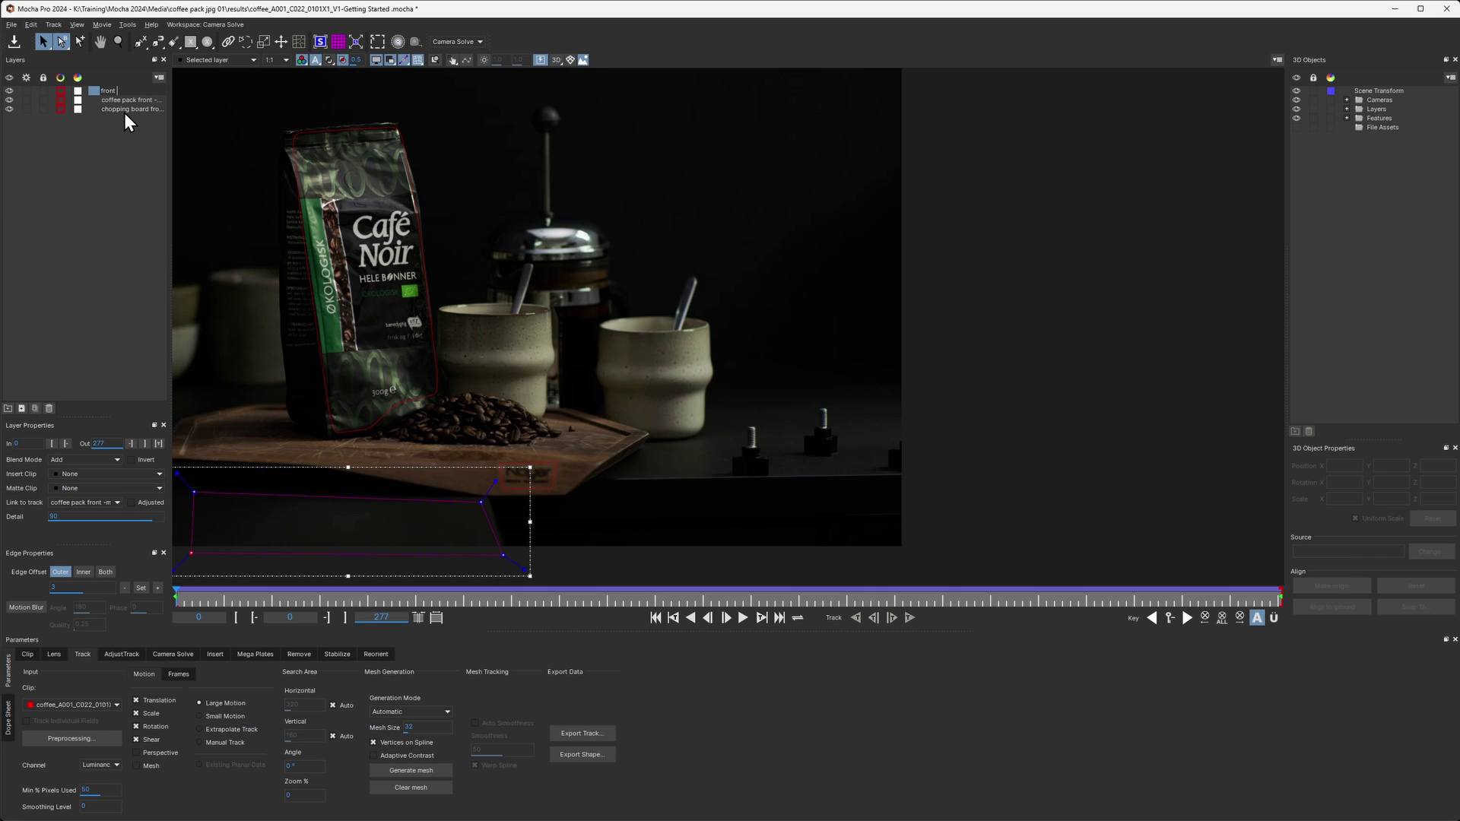
pyautogui.write('tm')
pyautogui.press('Return')
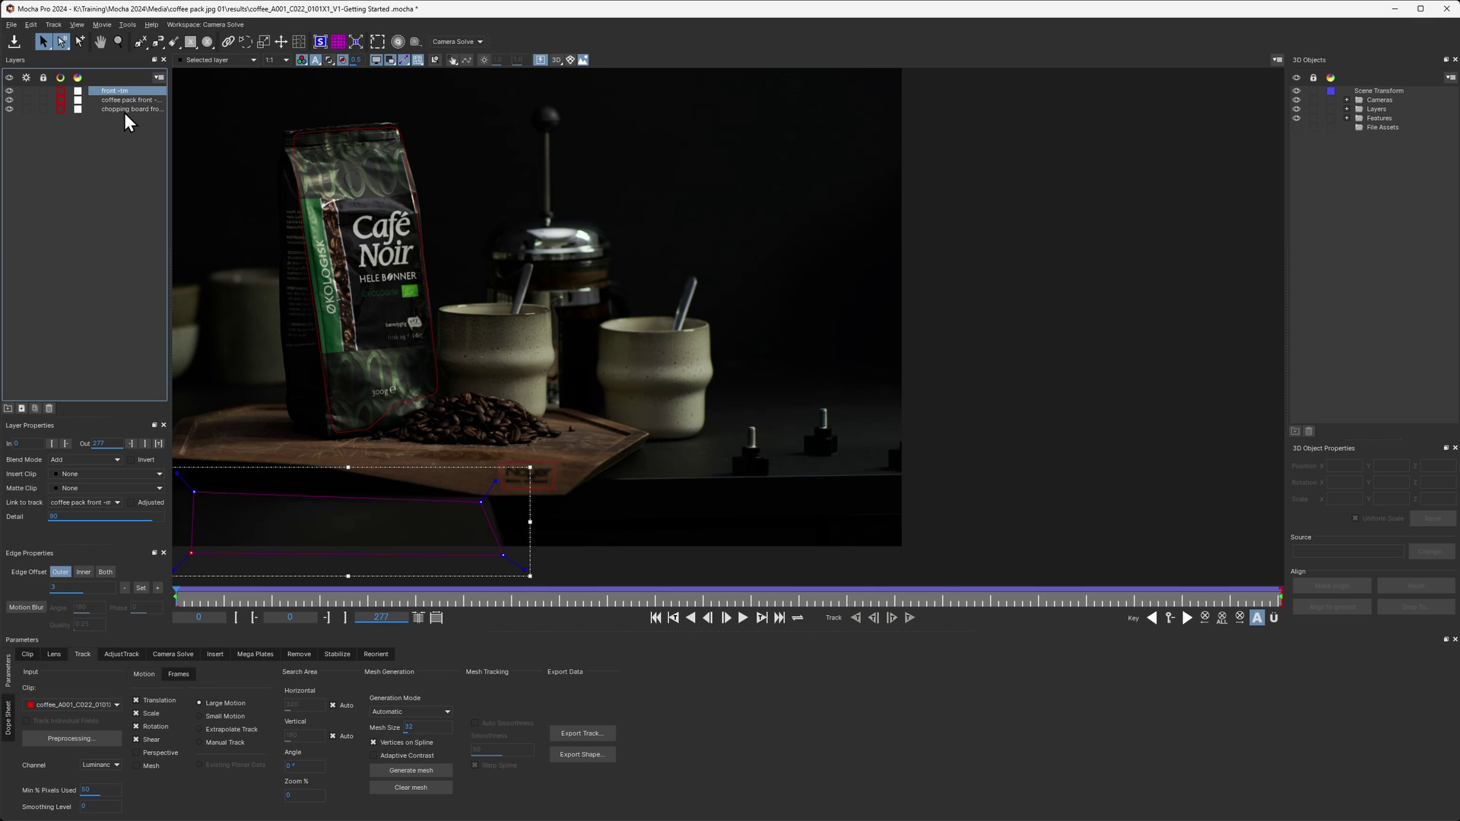
# Step: Draw an elliptical X-spline around the cup's reflection beside the chopping board and link it to the chopping board front -tr track
pyautogui.click(205, 42)
pyautogui.hotkey('ctrl', 's')
pyautogui.moveTo(715, 486); pyautogui.dragTo(637, 484)
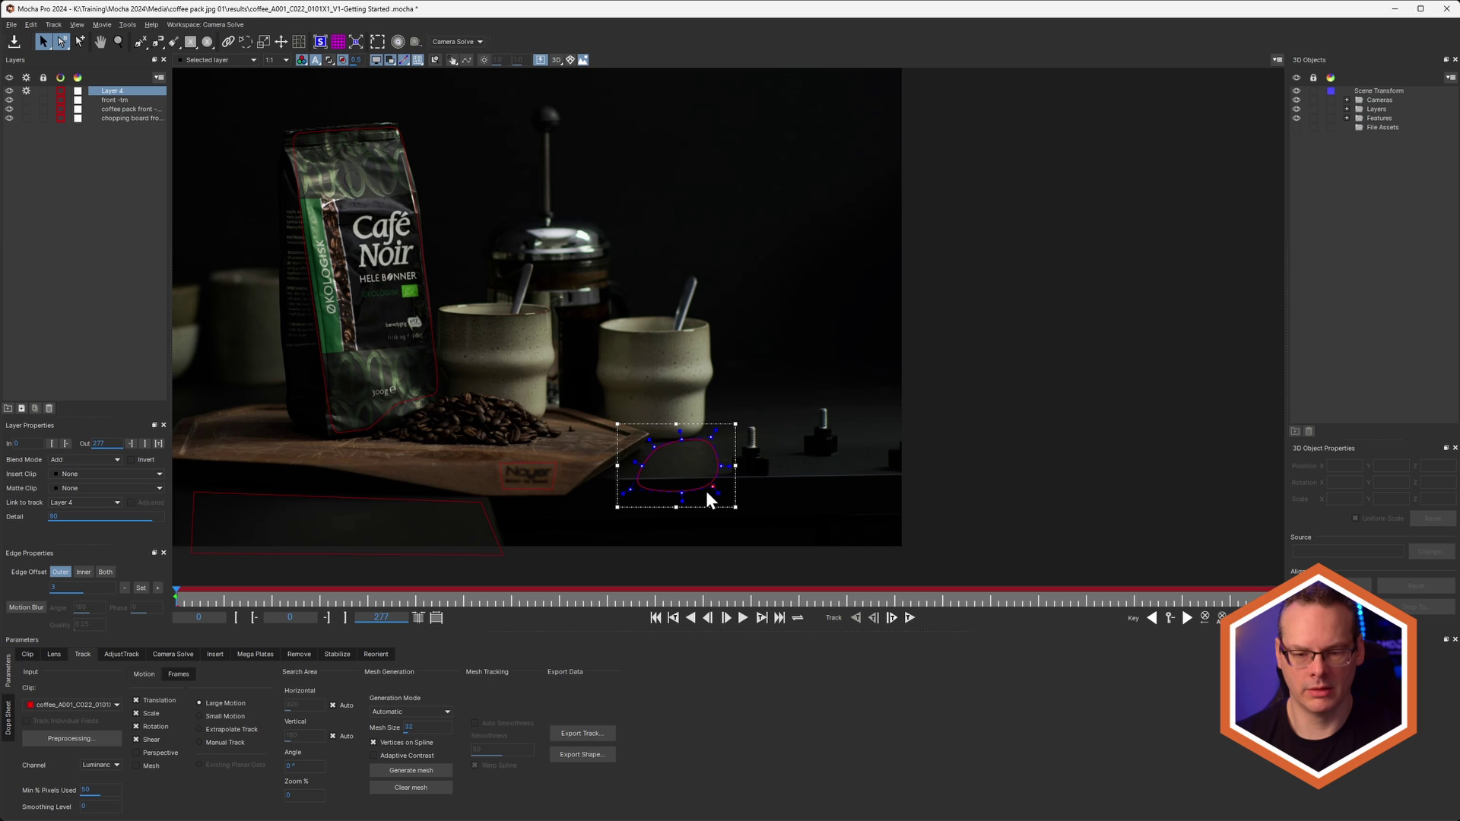
pyautogui.click(85, 503)
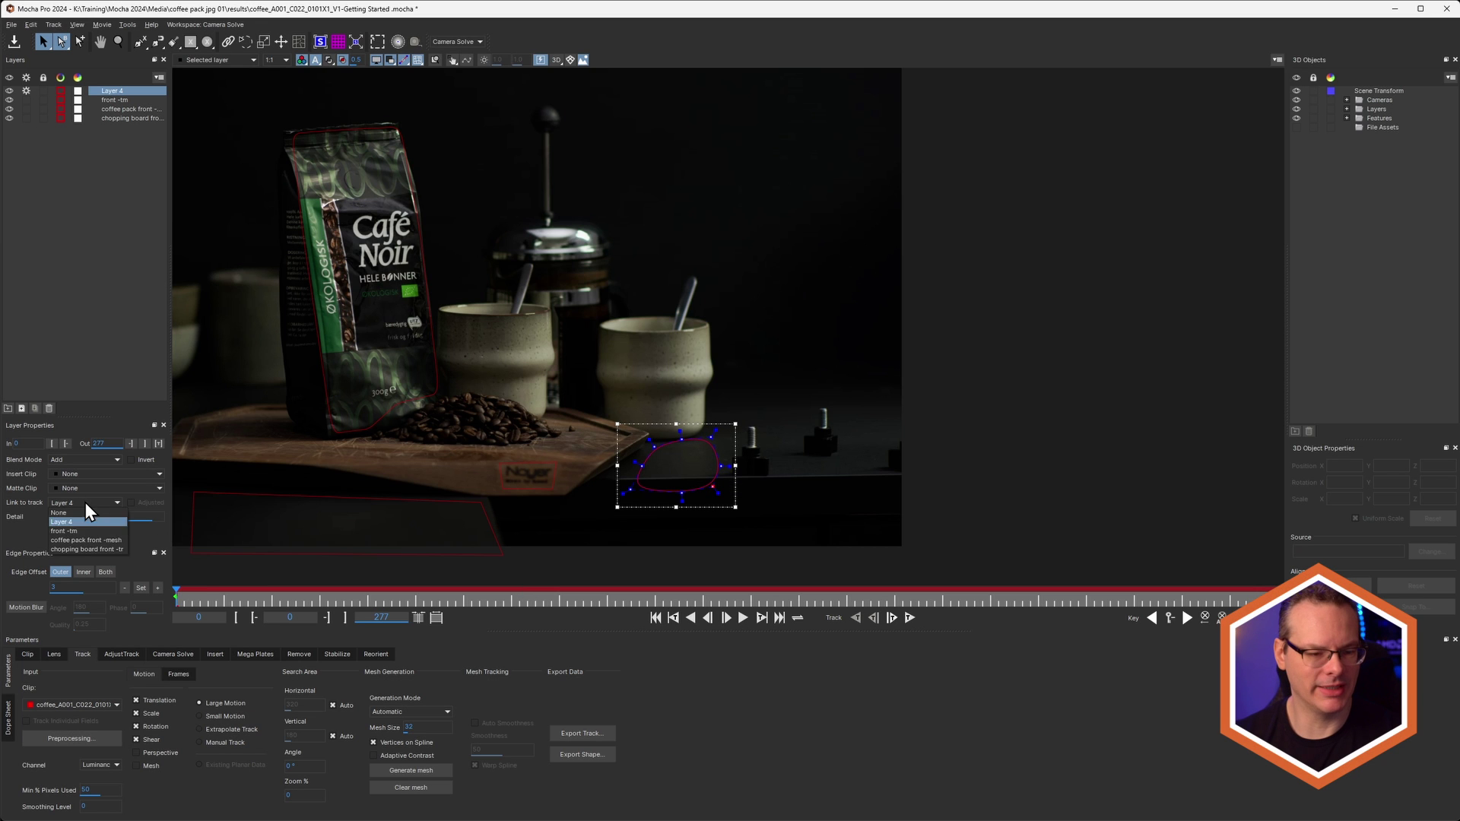
pyautogui.click(92, 551)
# Step: At frame 277, reposition the ellipse over the reflection, return to frame 0 and rename the layer to reflection -tm
pyautogui.moveTo(239, 598); pyautogui.dragTo(1408, 607)
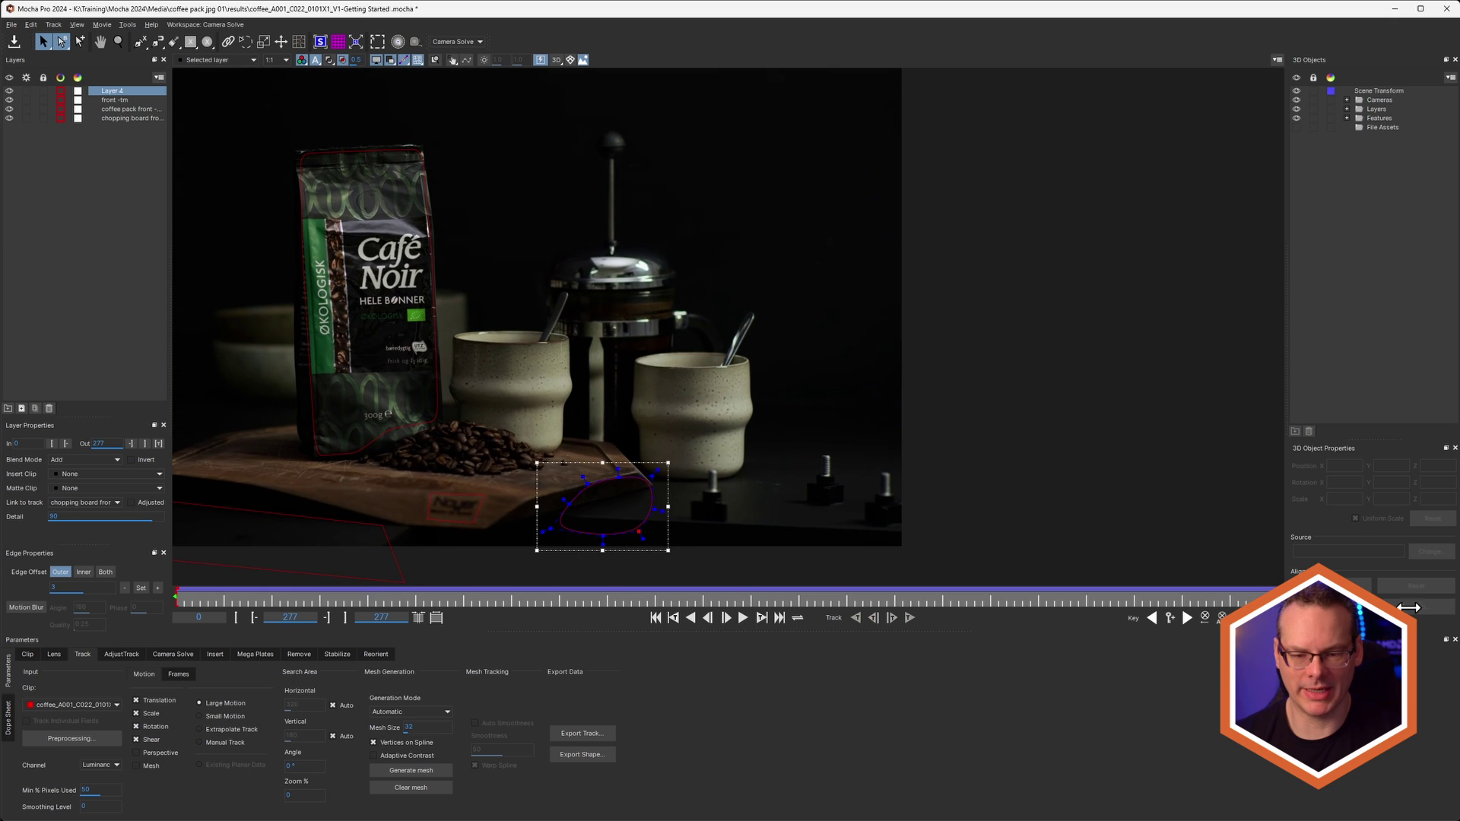
pyautogui.moveTo(669, 482); pyautogui.dragTo(701, 484)
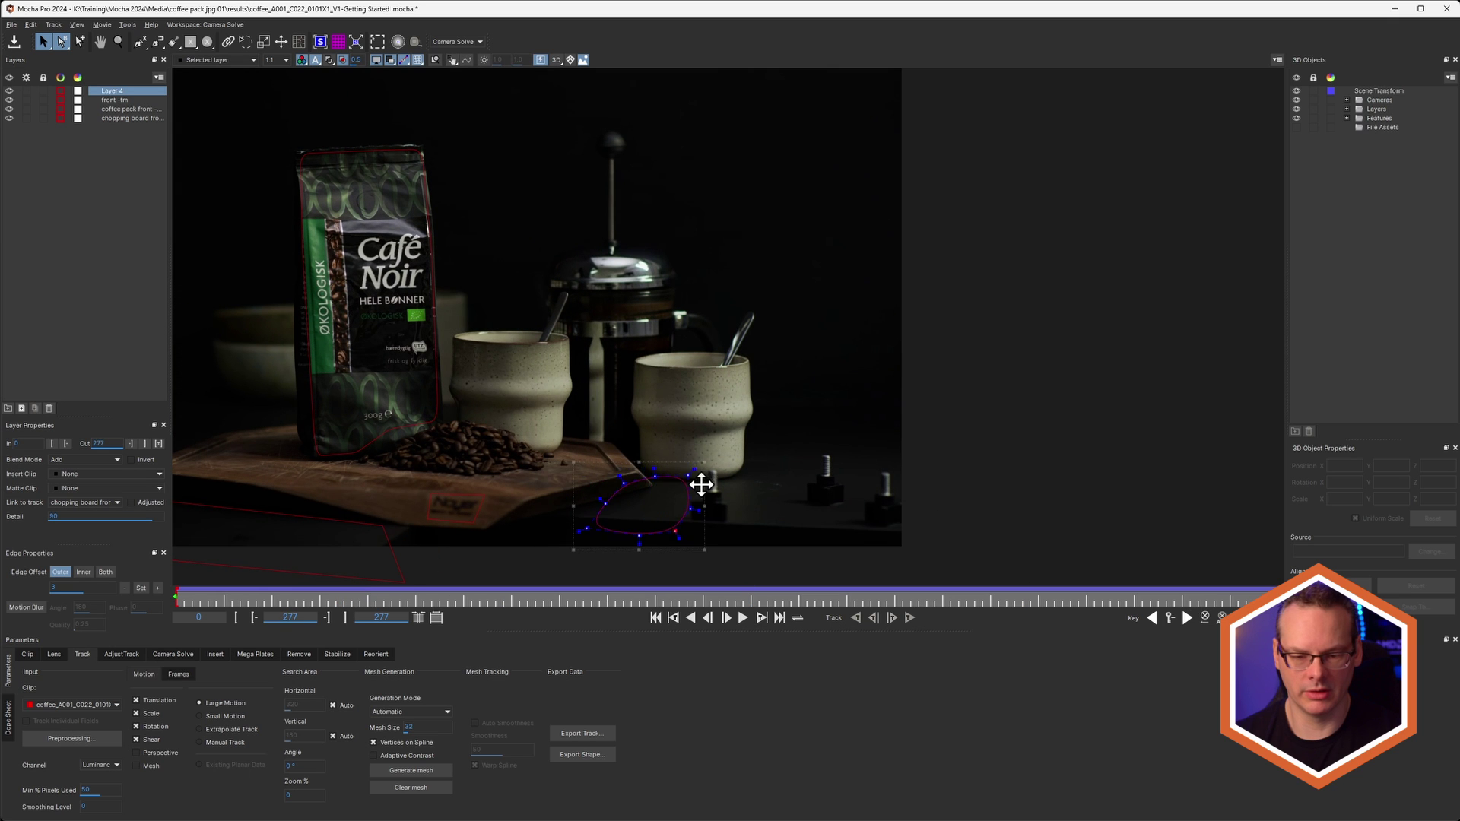
pyautogui.click(633, 466)
pyautogui.moveTo(708, 552); pyautogui.dragTo(704, 551)
pyautogui.moveTo(1229, 599); pyautogui.dragTo(176, 601)
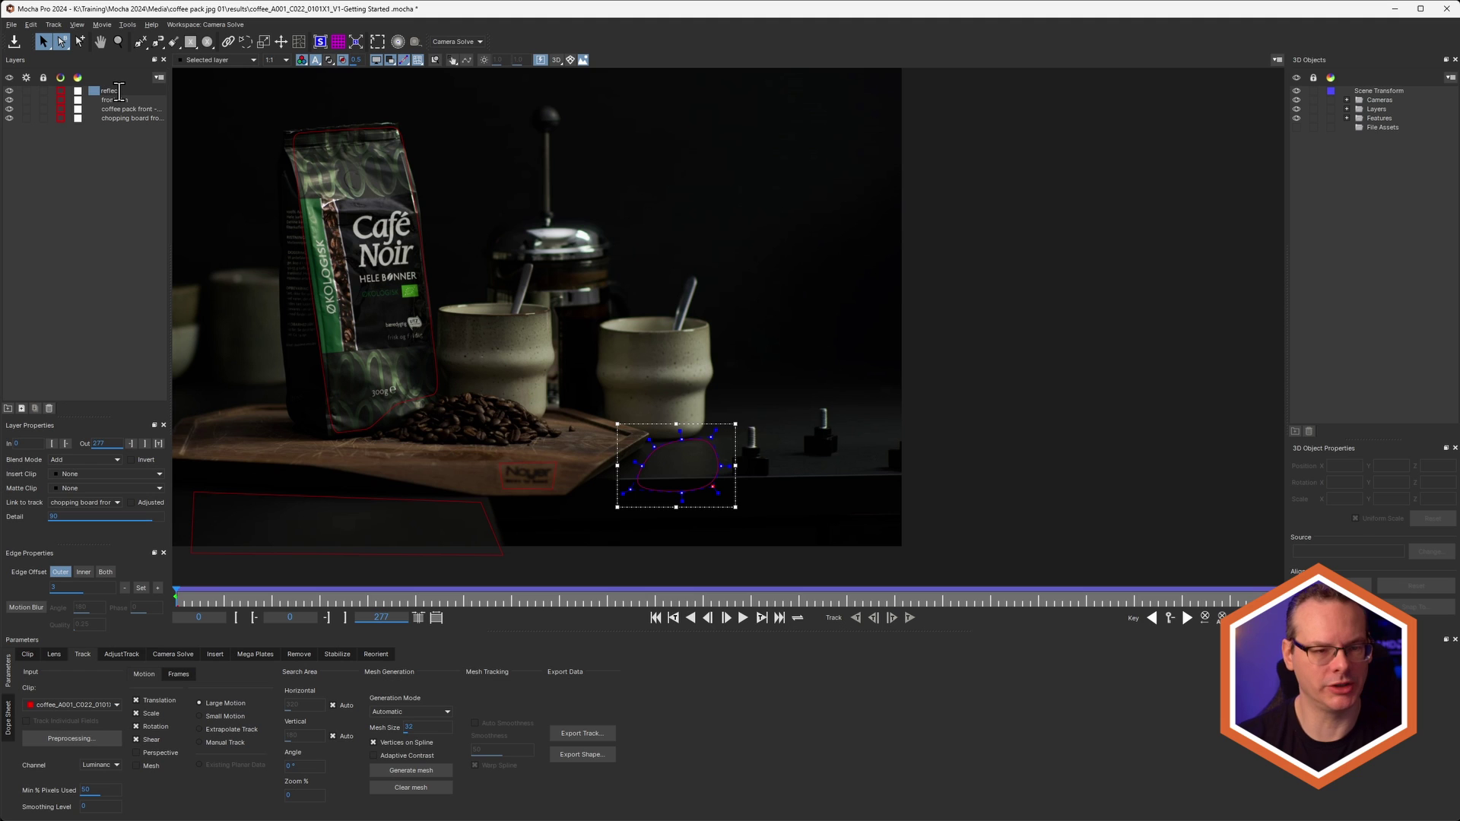
pyautogui.press('Return')
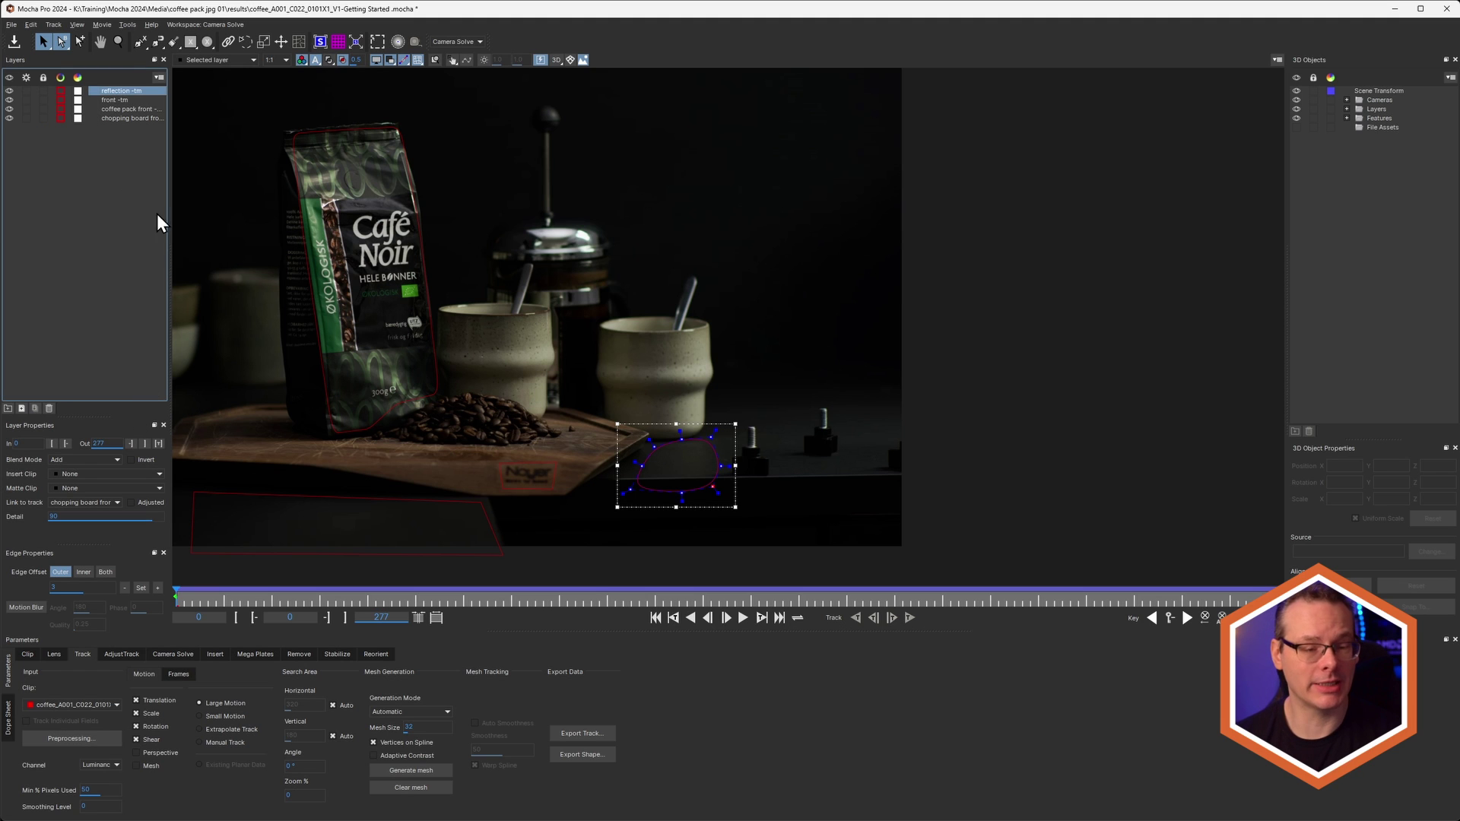
# Step: Set the reflection -tm and front -tm layers as track mattes, solve the camera again and check the result
pyautogui.click(172, 654)
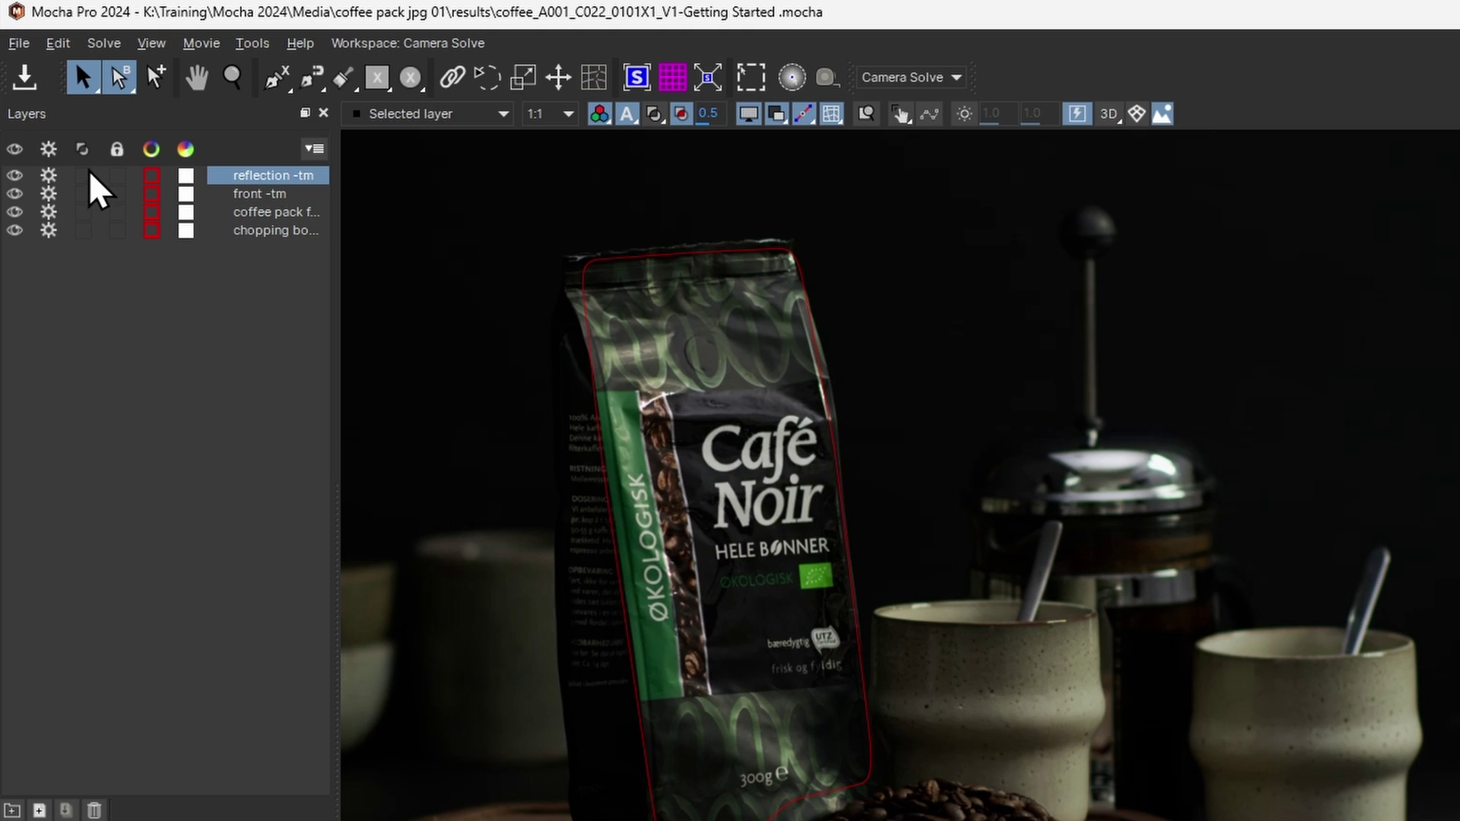
pyautogui.click(85, 175)
pyautogui.click(84, 193)
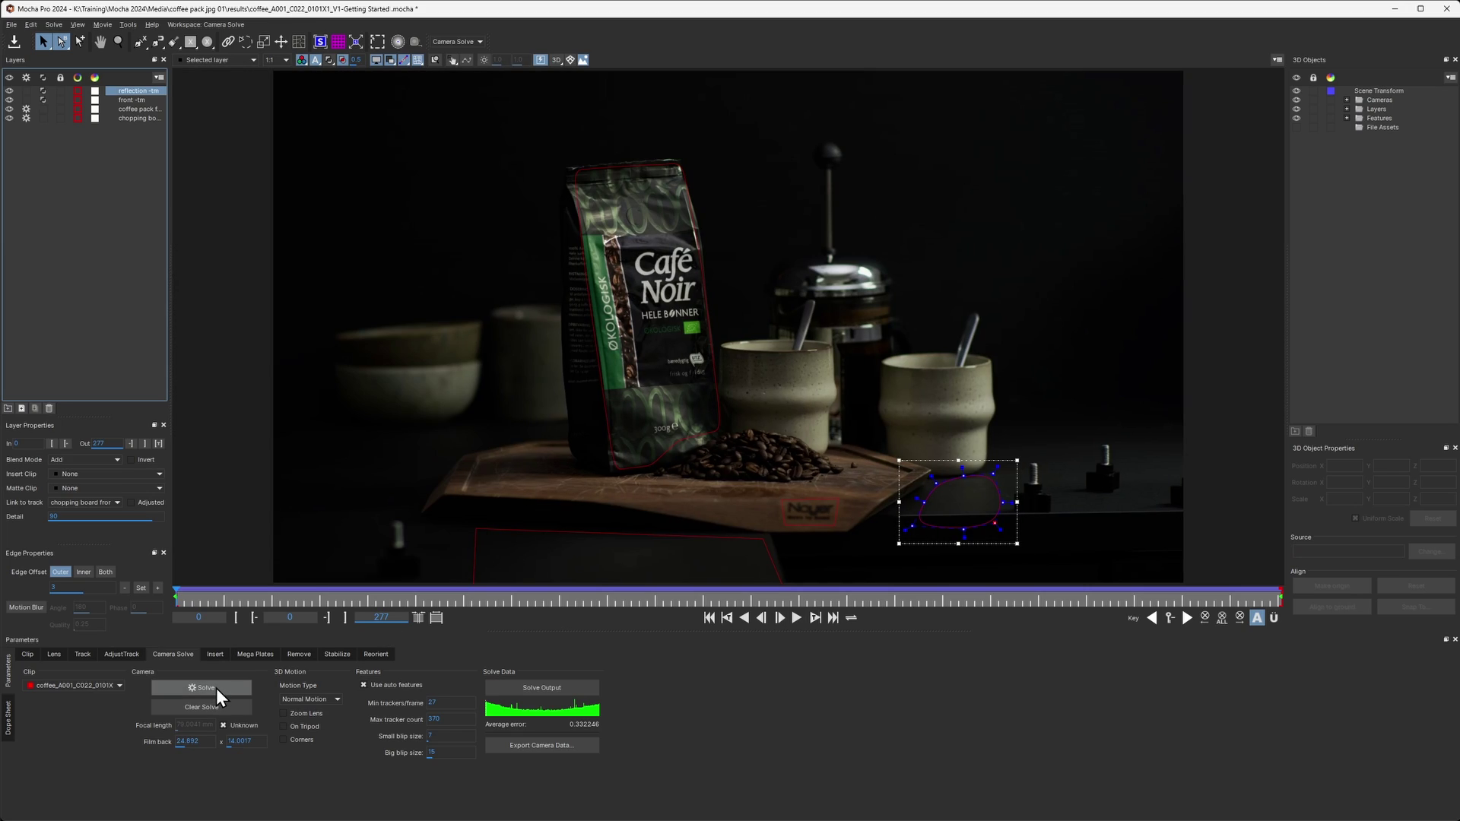
pyautogui.click(220, 690)
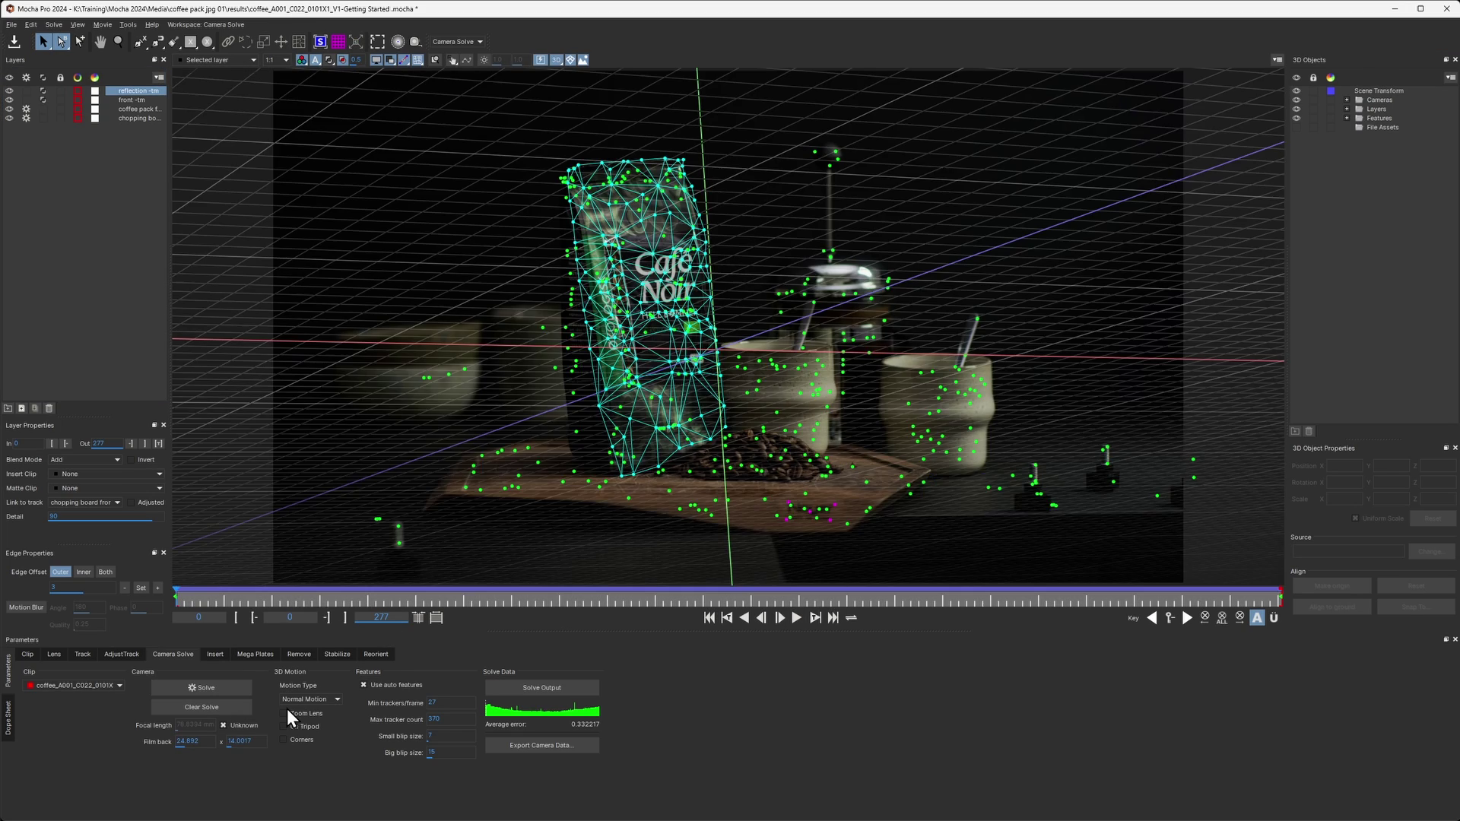
pyautogui.moveTo(293, 600); pyautogui.dragTo(176, 608)
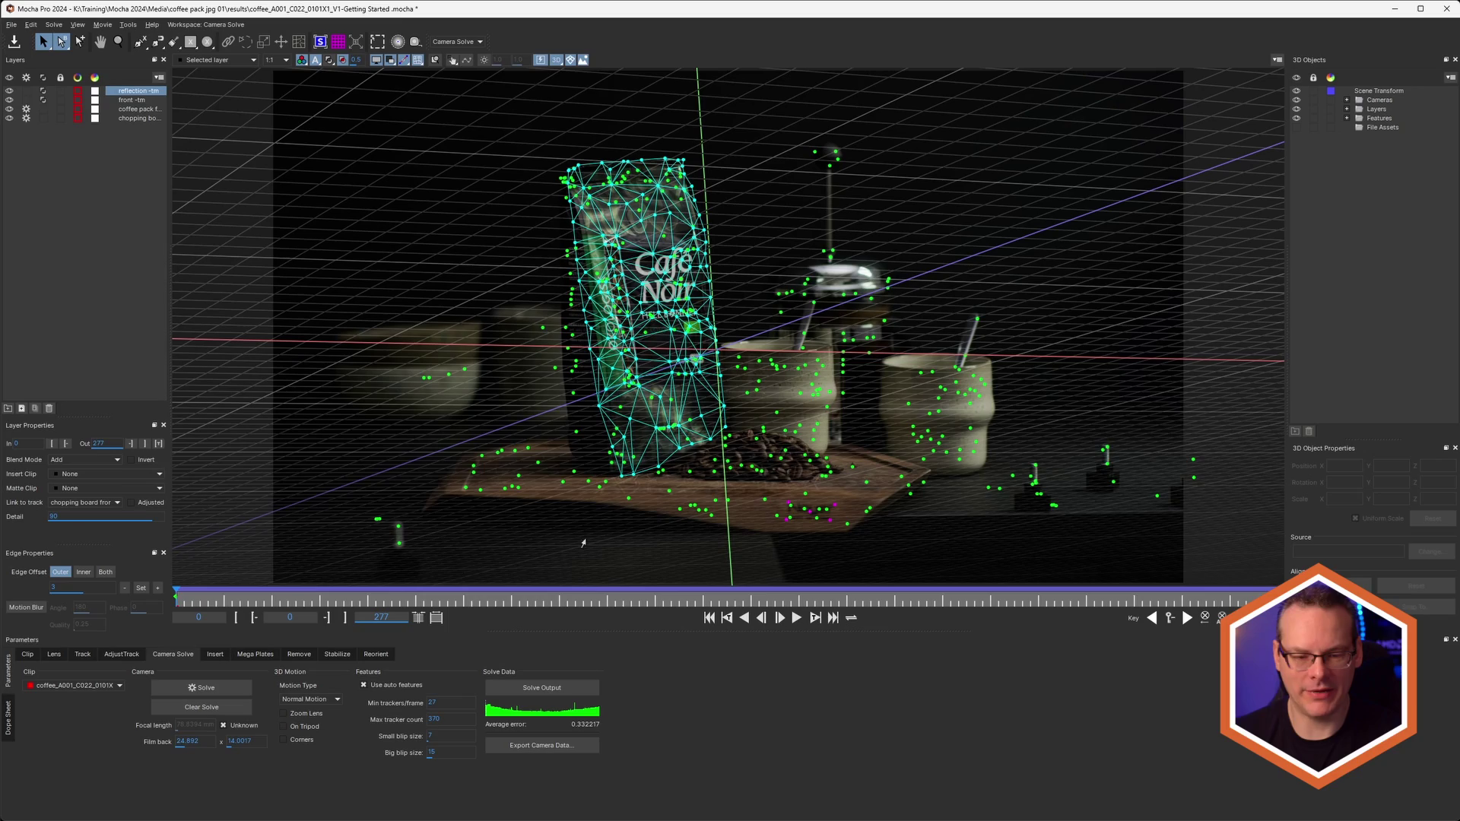
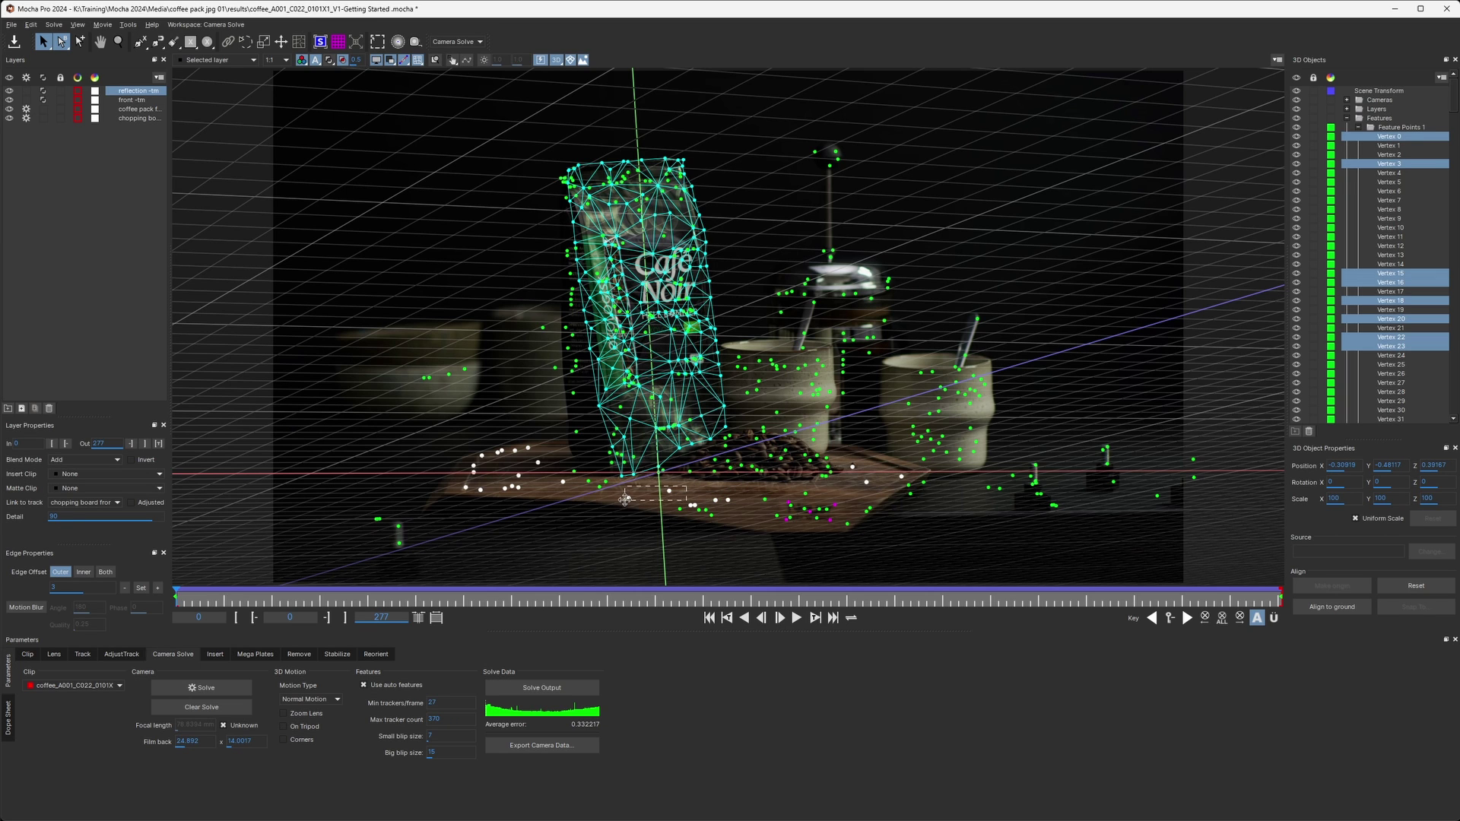
# Step: Align the scene to ground using the selected chopping board points, and scrub to the last frame to check the grid
pyautogui.click(1332, 607)
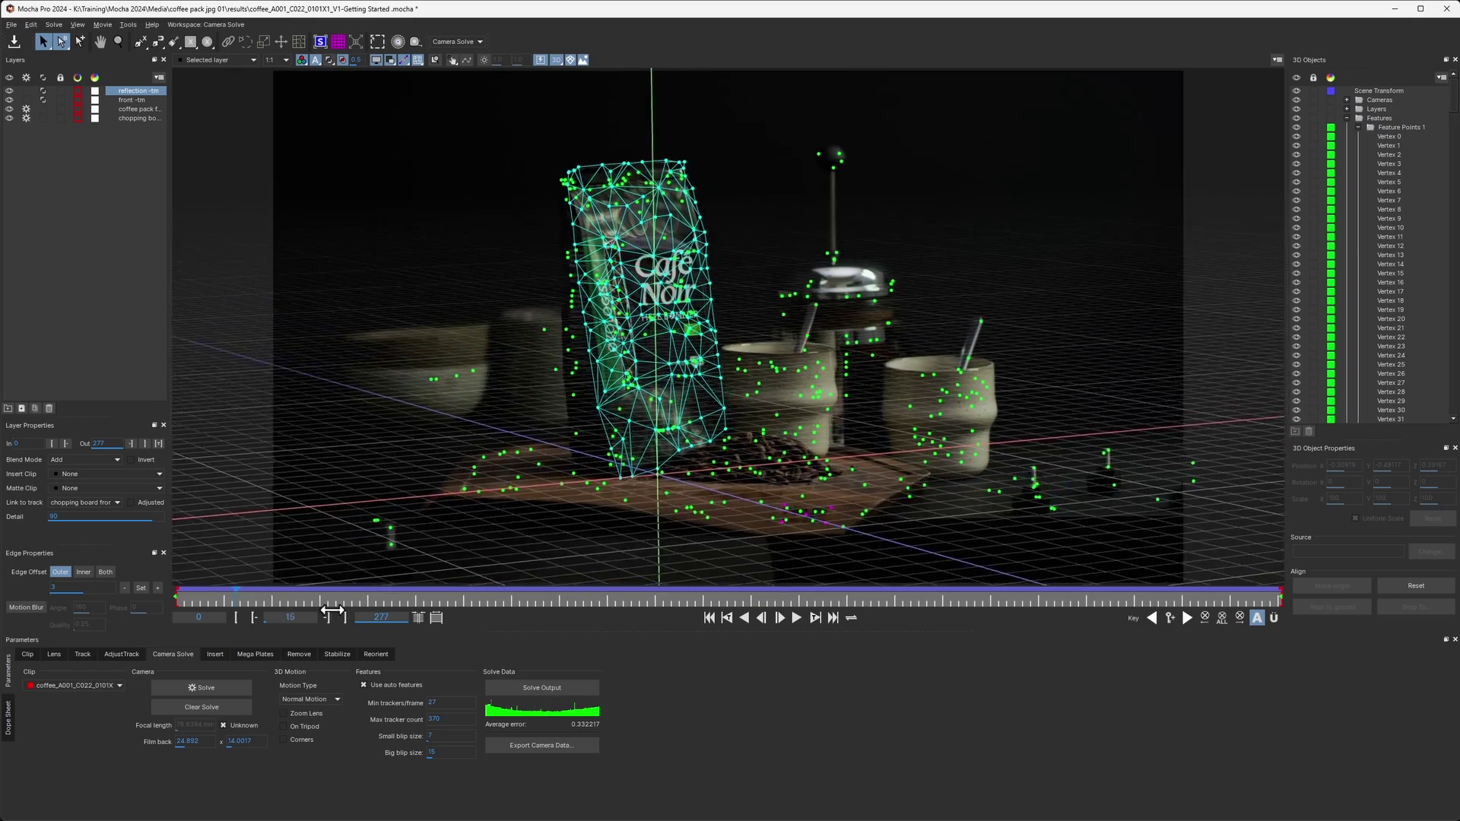
pyautogui.moveTo(333, 611); pyautogui.dragTo(1453, 604)
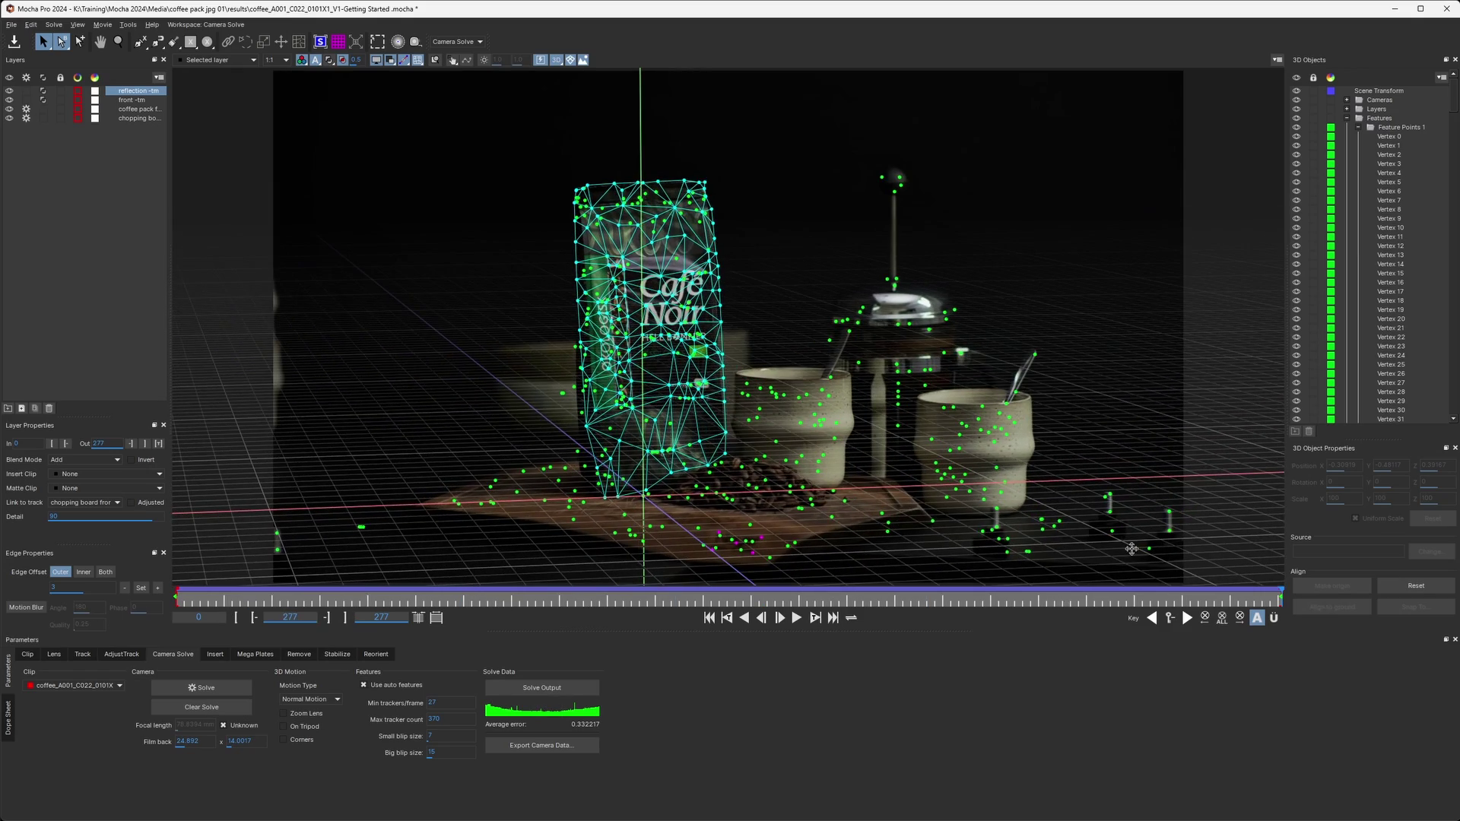
pyautogui.moveTo(1081, 600); pyautogui.dragTo(1412, 621)
# Step: Select the feature points on the dark tabletop around the chopping board and color them orange (#ff5500)
pyautogui.moveTo(1026, 563); pyautogui.dragTo(1018, 568)
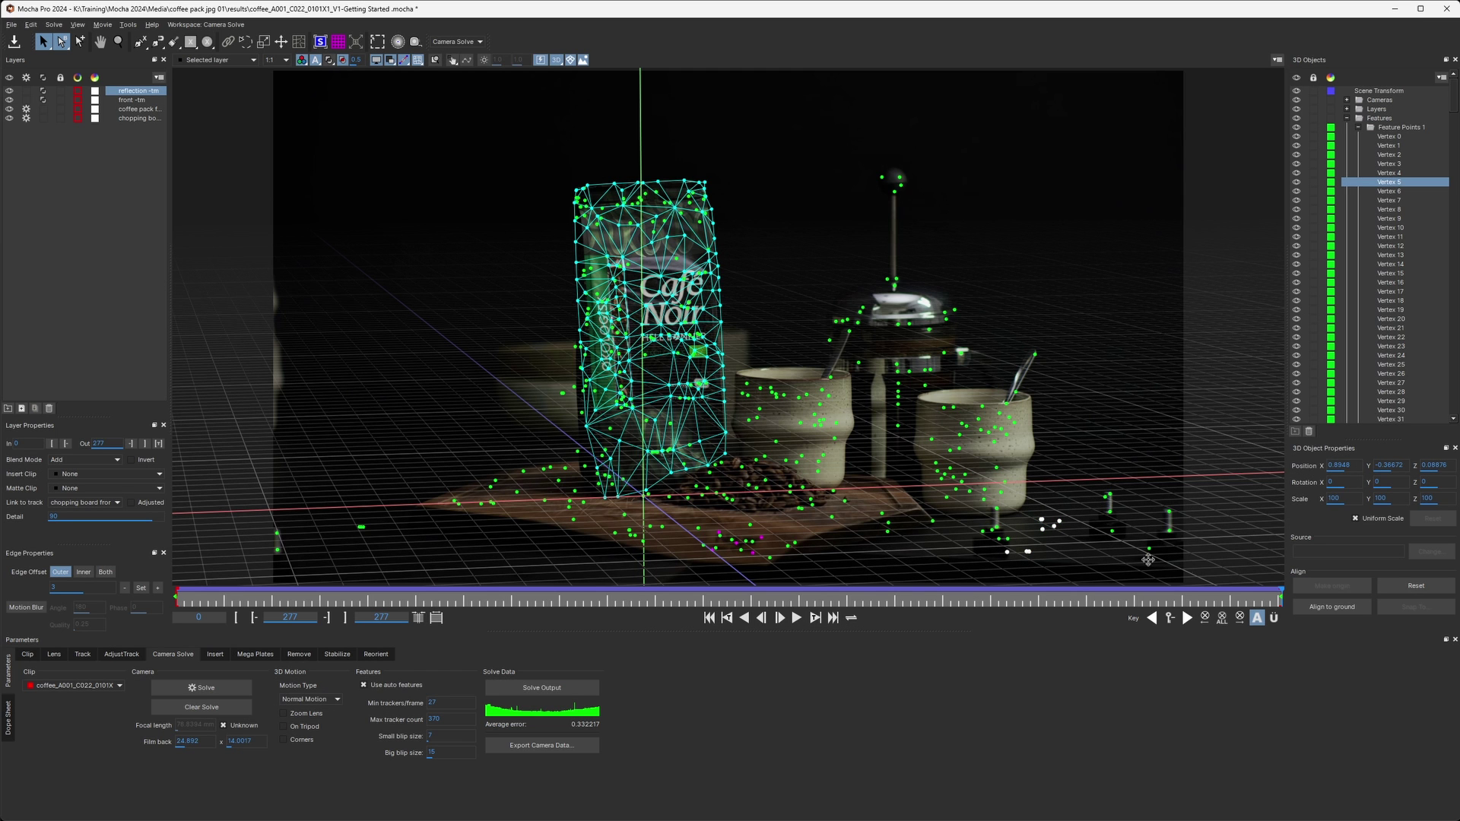
pyautogui.moveTo(340, 596); pyautogui.dragTo(176, 590)
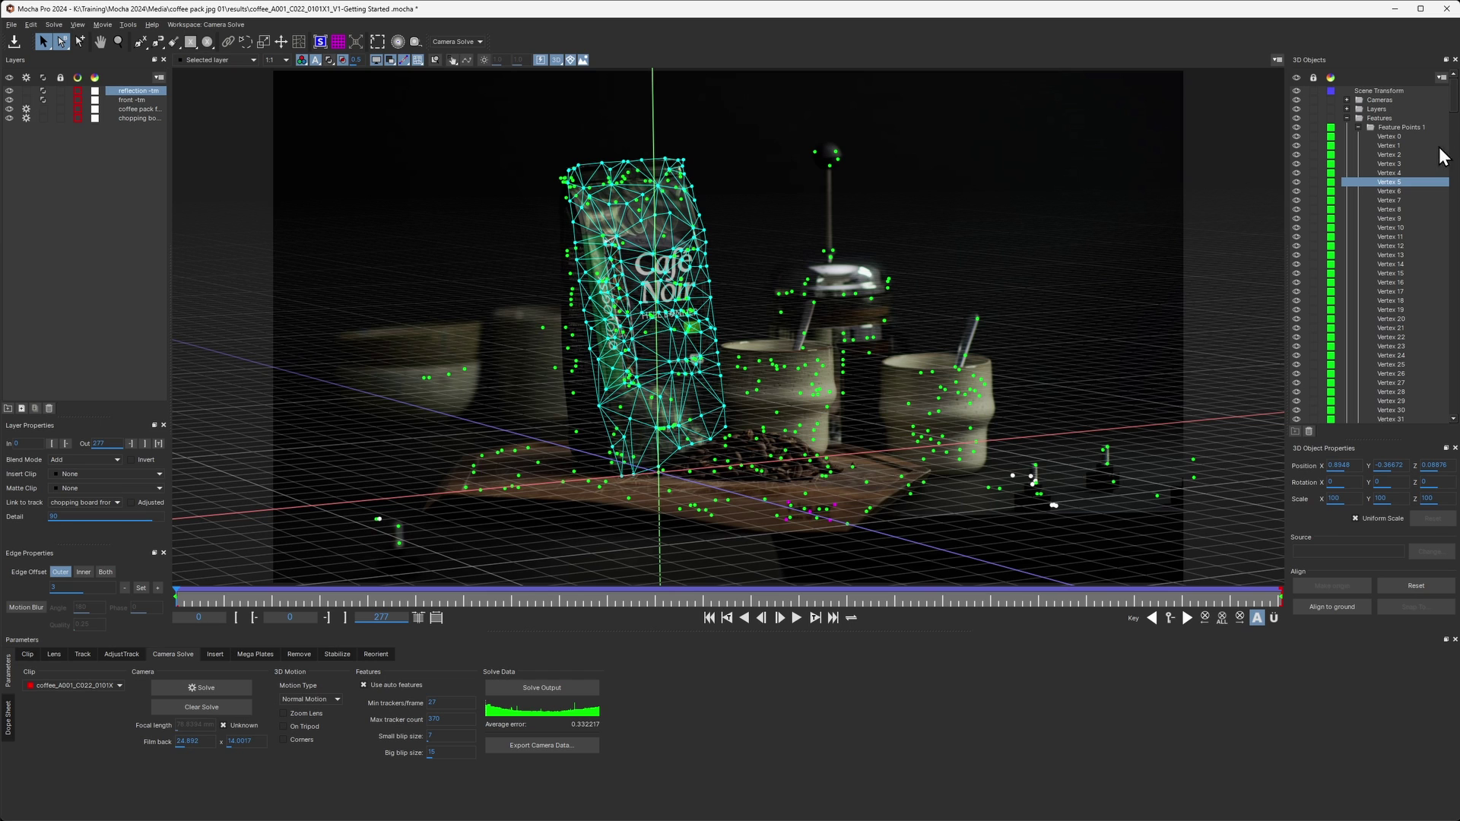
pyautogui.click(1331, 183)
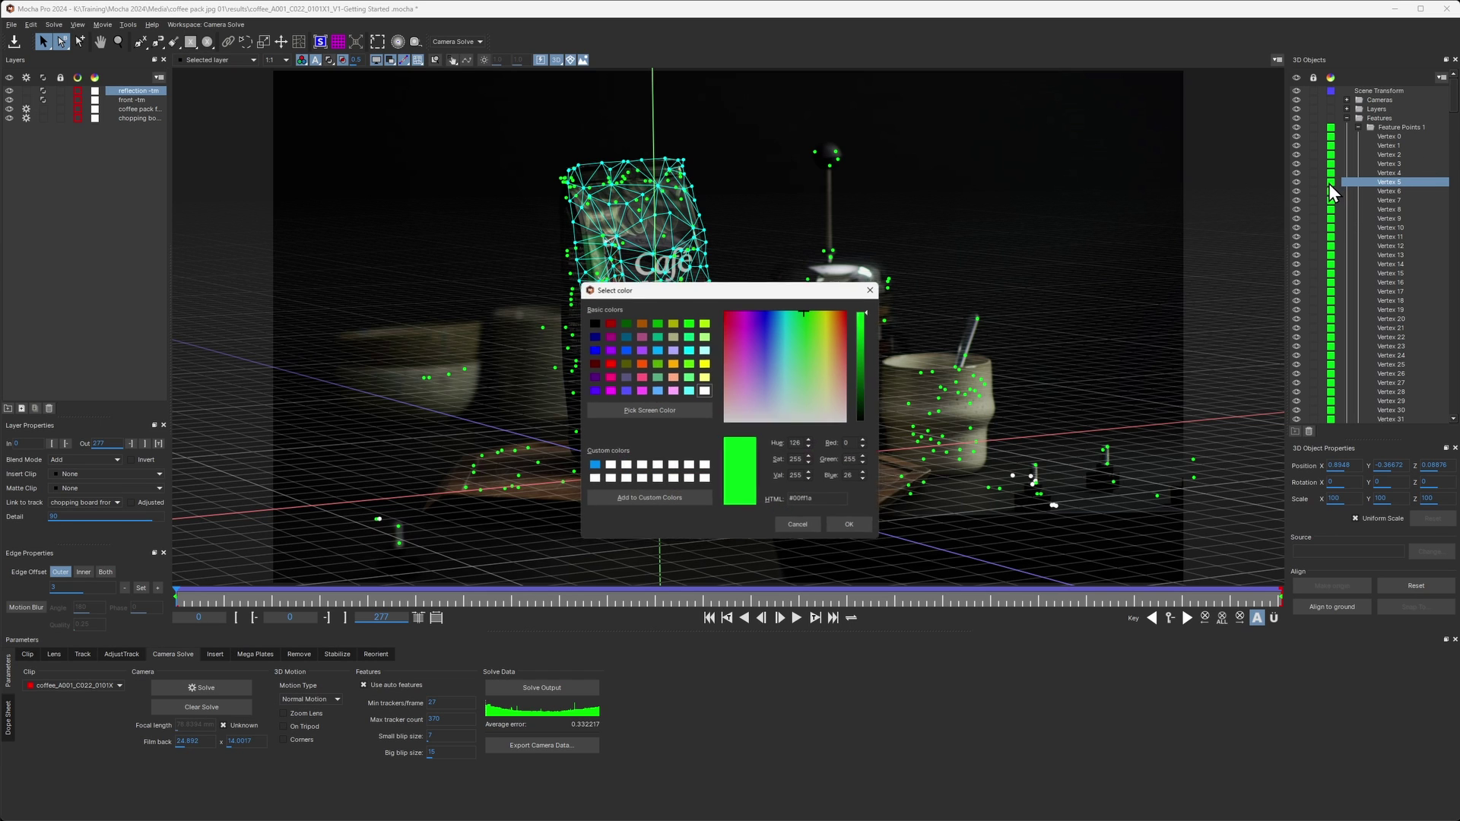
pyautogui.click(641, 363)
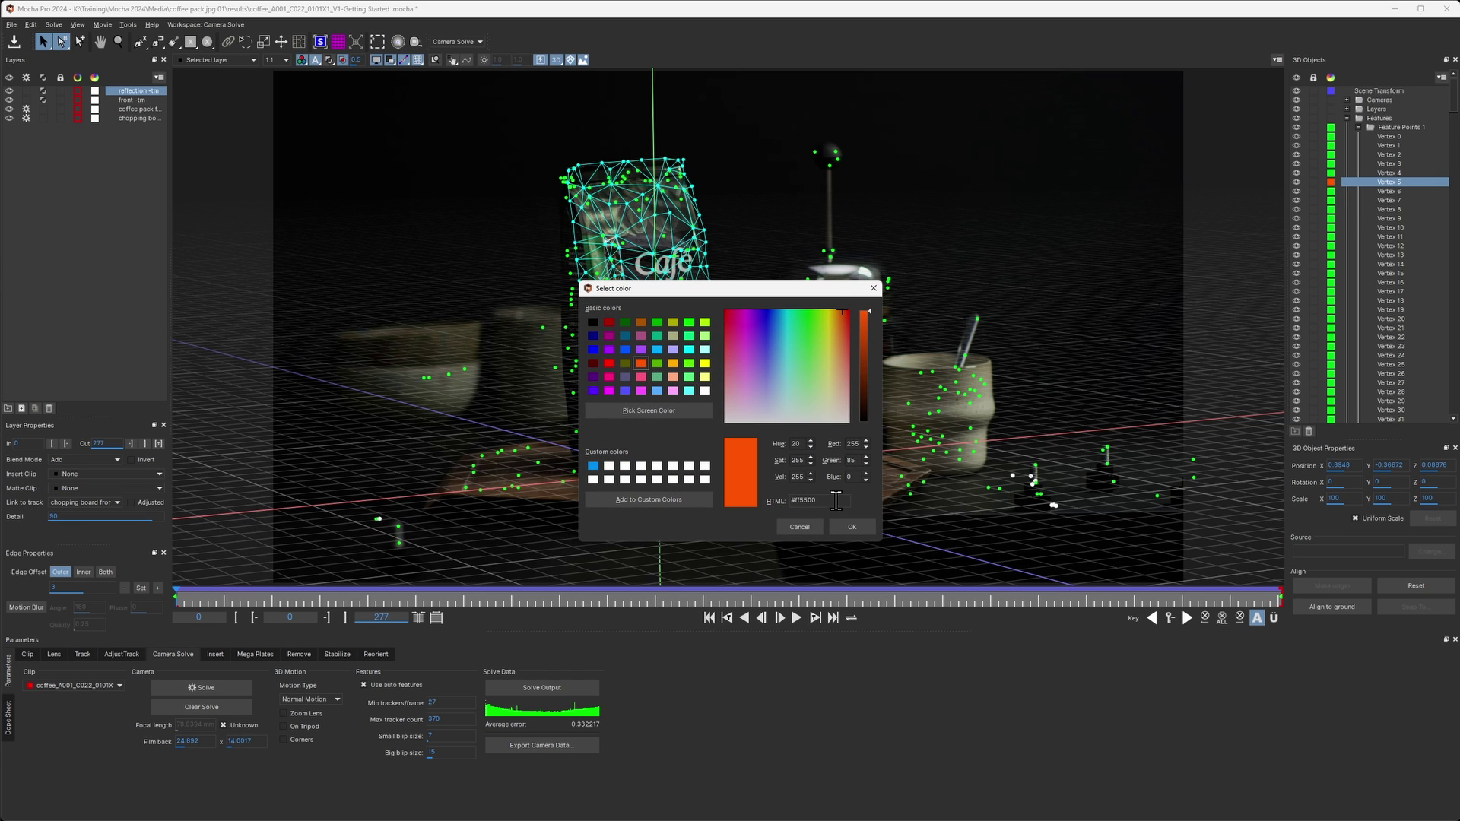
pyautogui.click(853, 526)
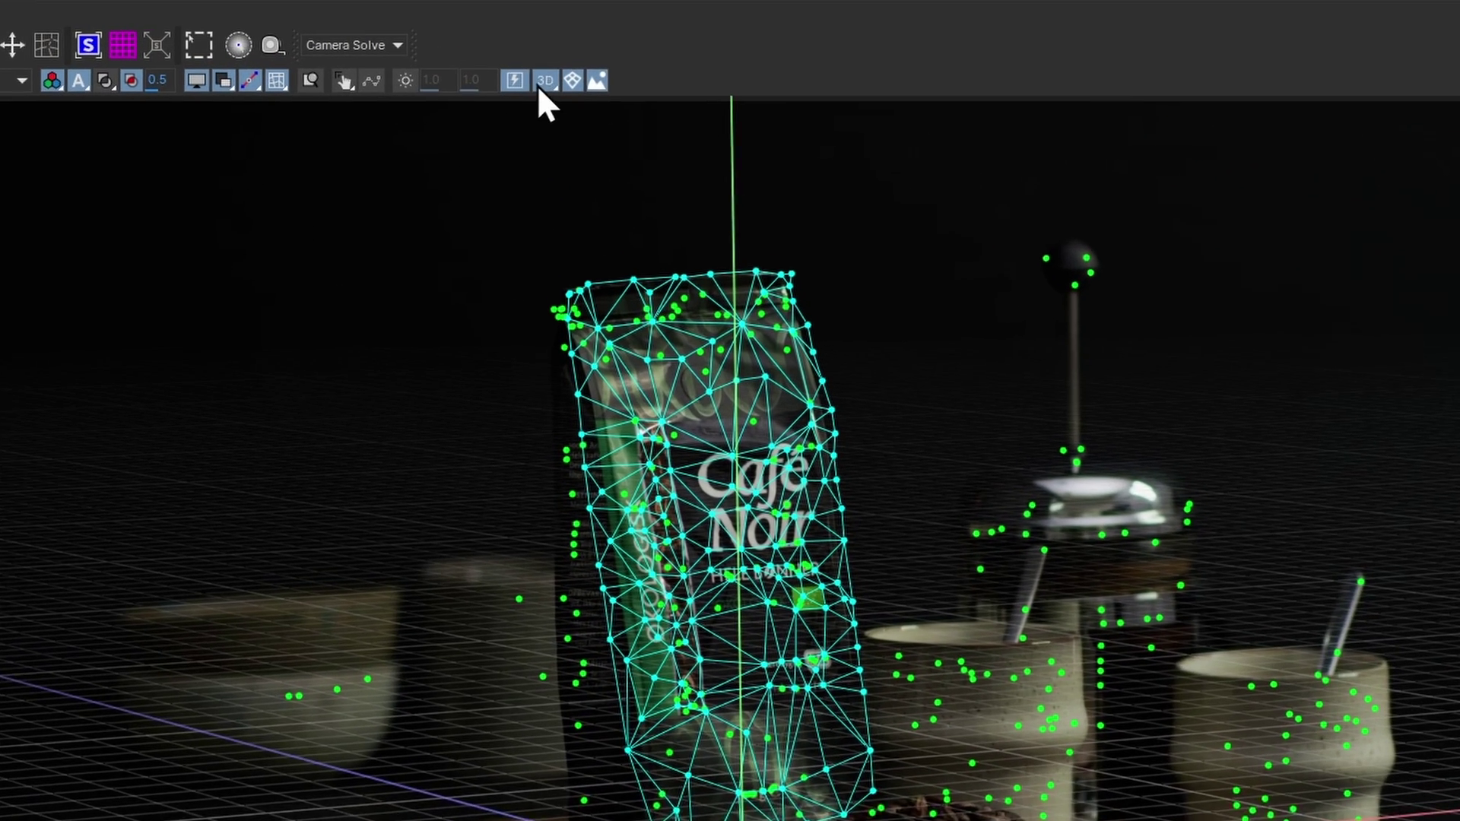
# Step: In the Left view, move the Scene Transform to about Y 0.083 and Z 0.019, placing the orange tabletop points on the ground line
pyautogui.click(556, 61)
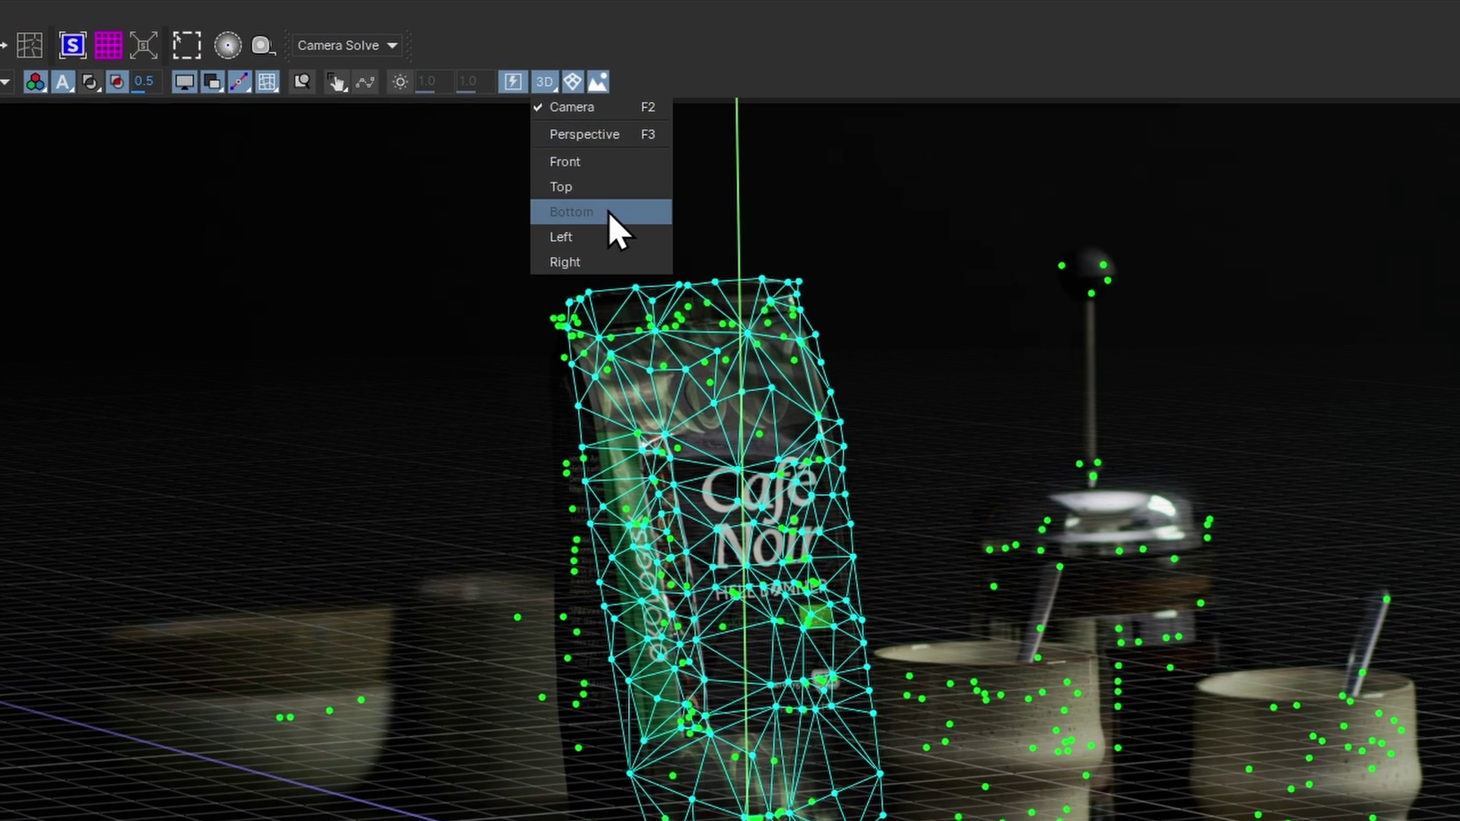
pyautogui.click(615, 237)
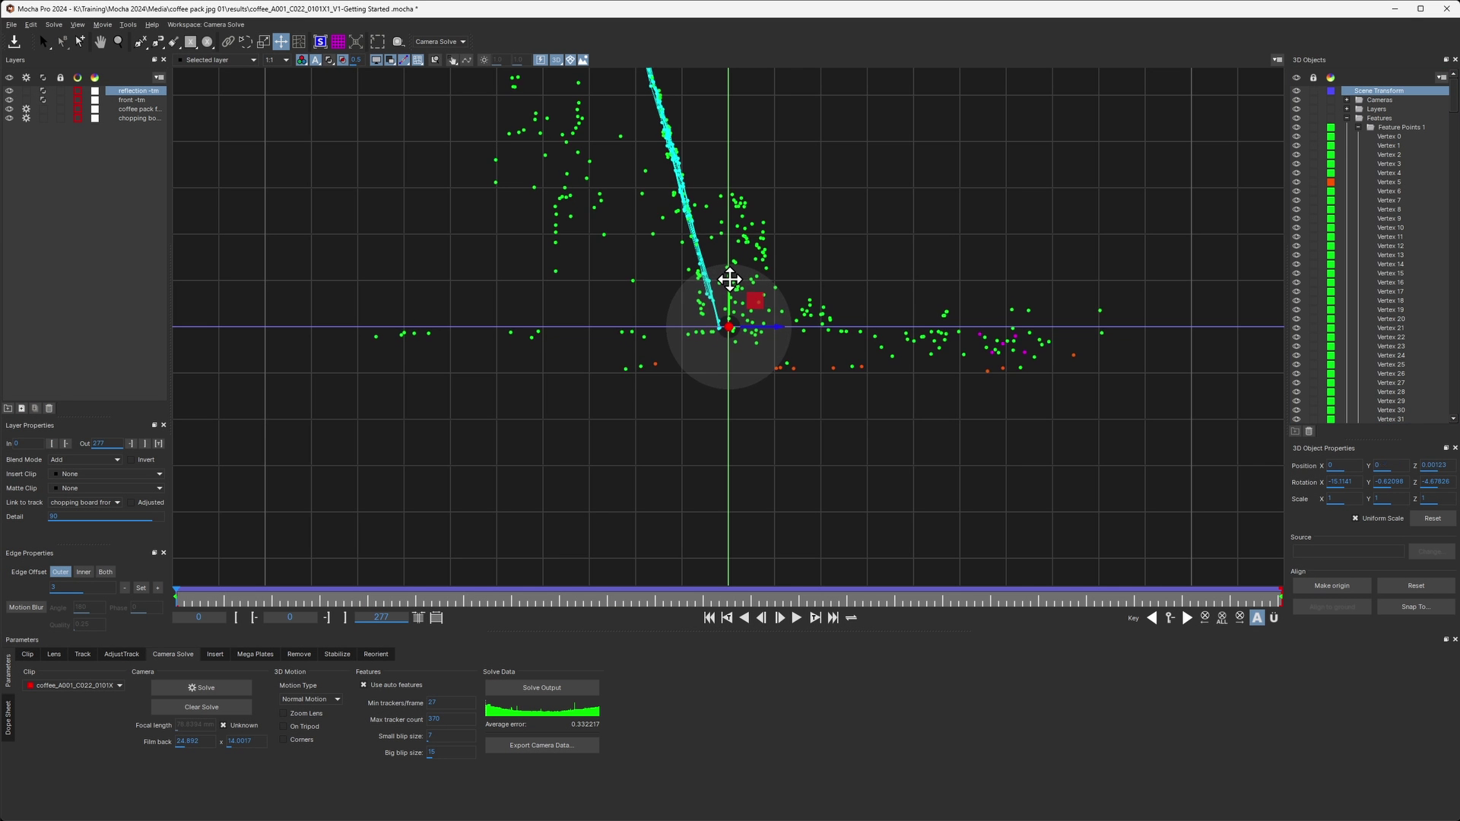
pyautogui.moveTo(729, 279); pyautogui.dragTo(727, 241)
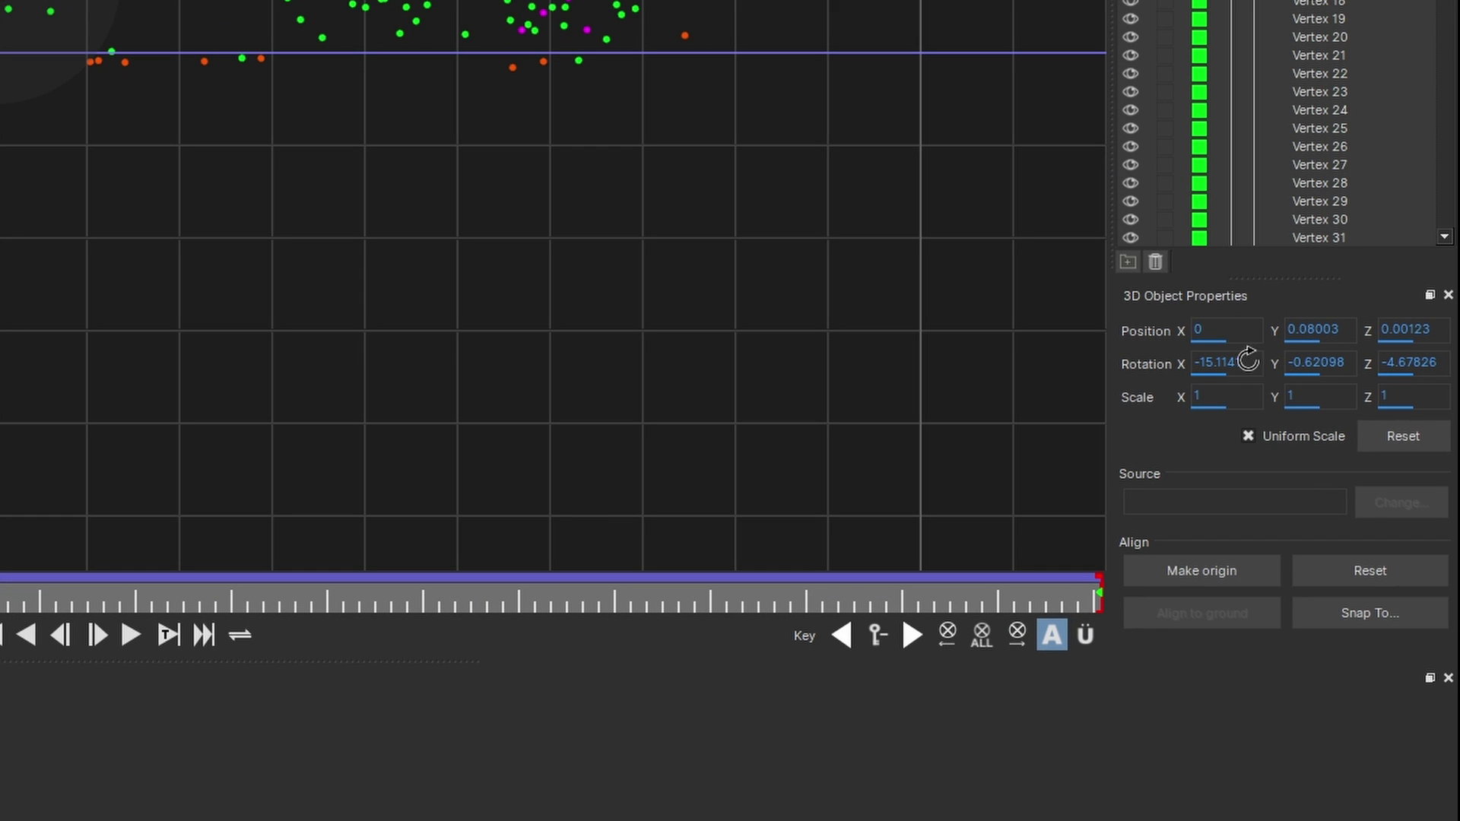
pyautogui.hotkey('ctrl', 'z')
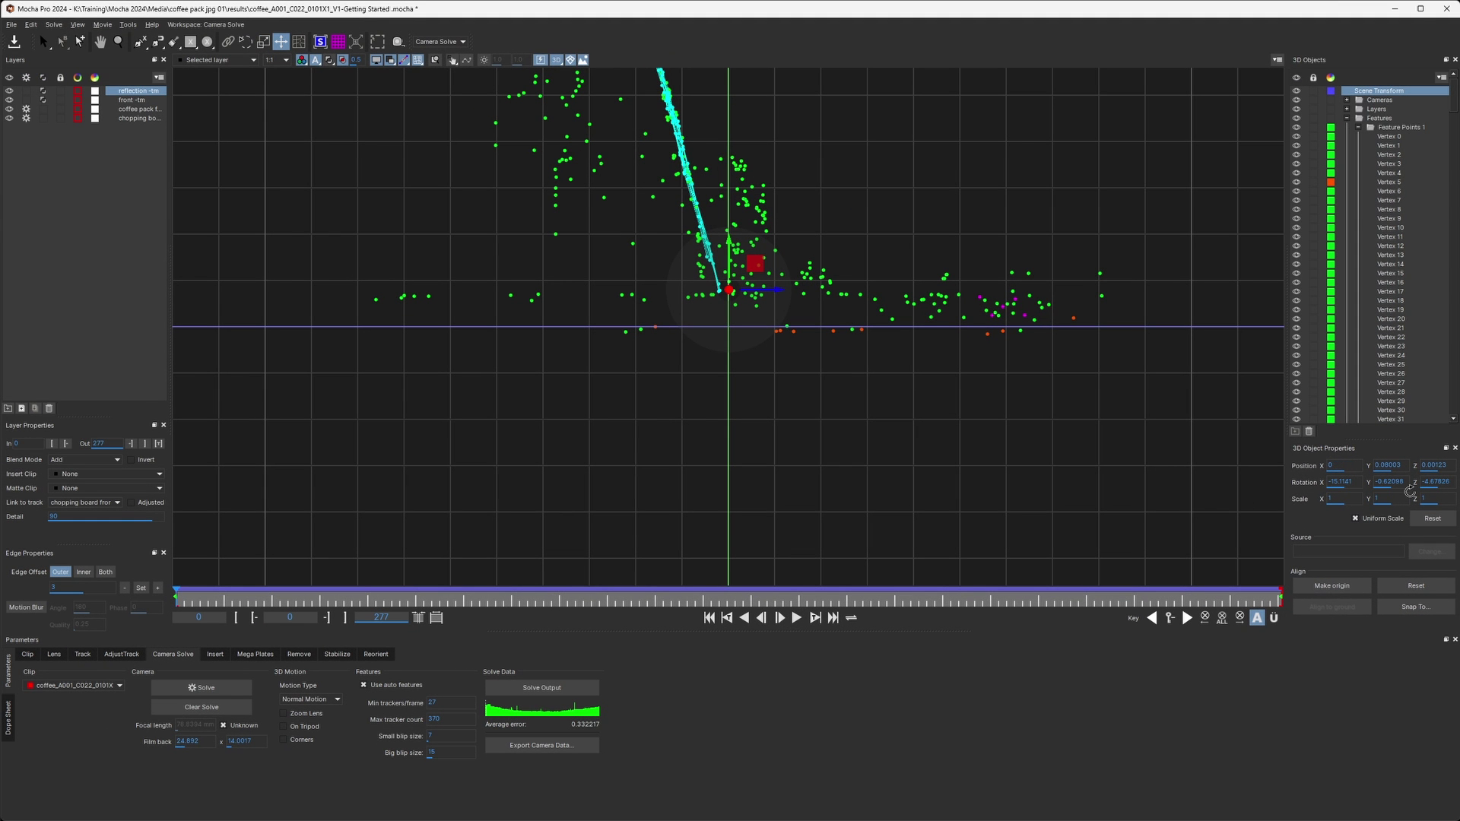
pyautogui.moveTo(1433, 463); pyautogui.dragTo(1406, 482)
# Step: In the Front view, set the Scene Transform's Z rotation to about -4.37, and play the shot in the Camera view to check the alignment
pyautogui.click(556, 59)
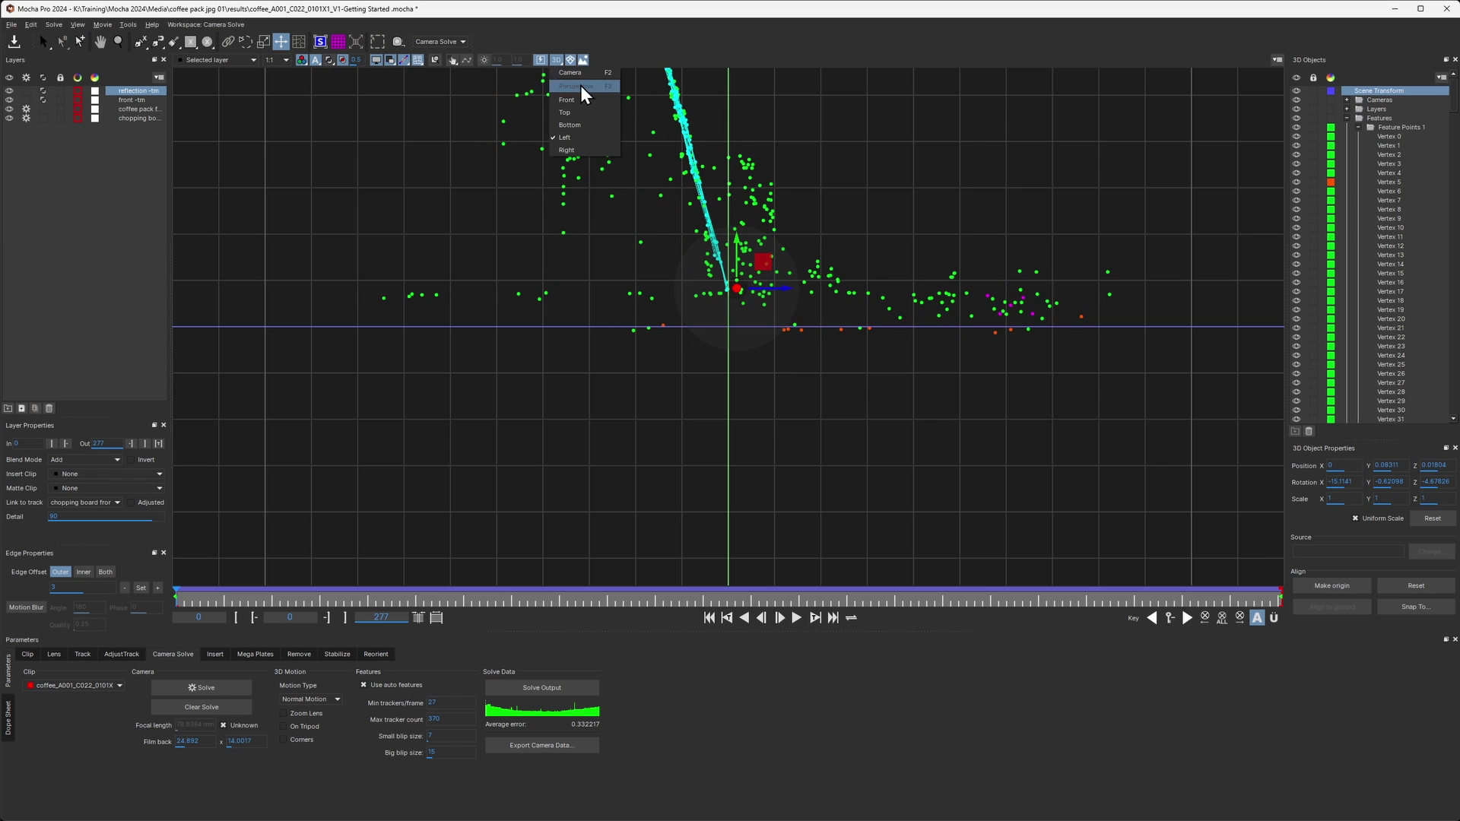
pyautogui.click(583, 114)
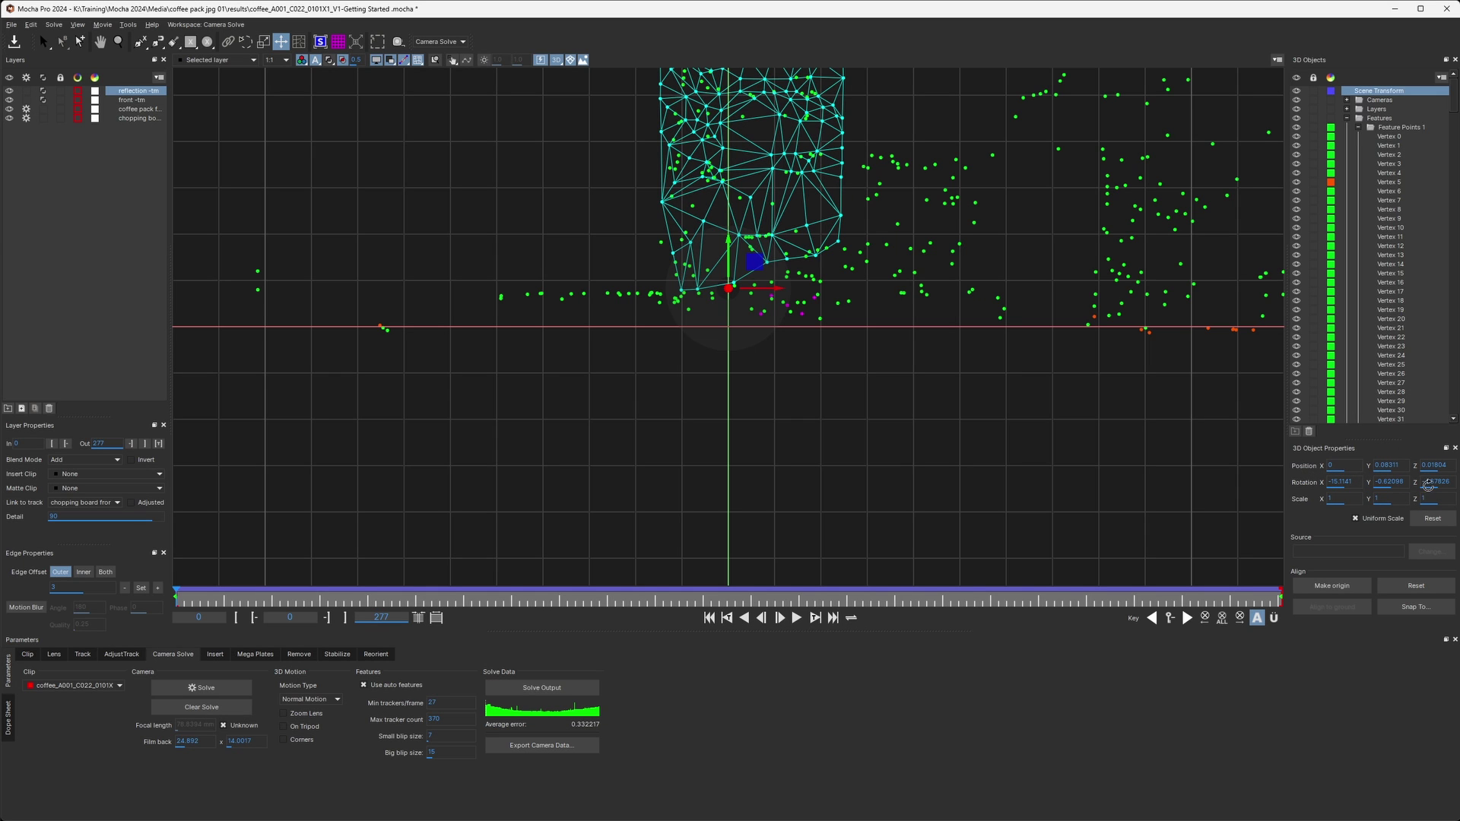
pyautogui.moveTo(1443, 482); pyautogui.dragTo(1453, 482)
pyautogui.click(556, 61)
pyautogui.click(570, 77)
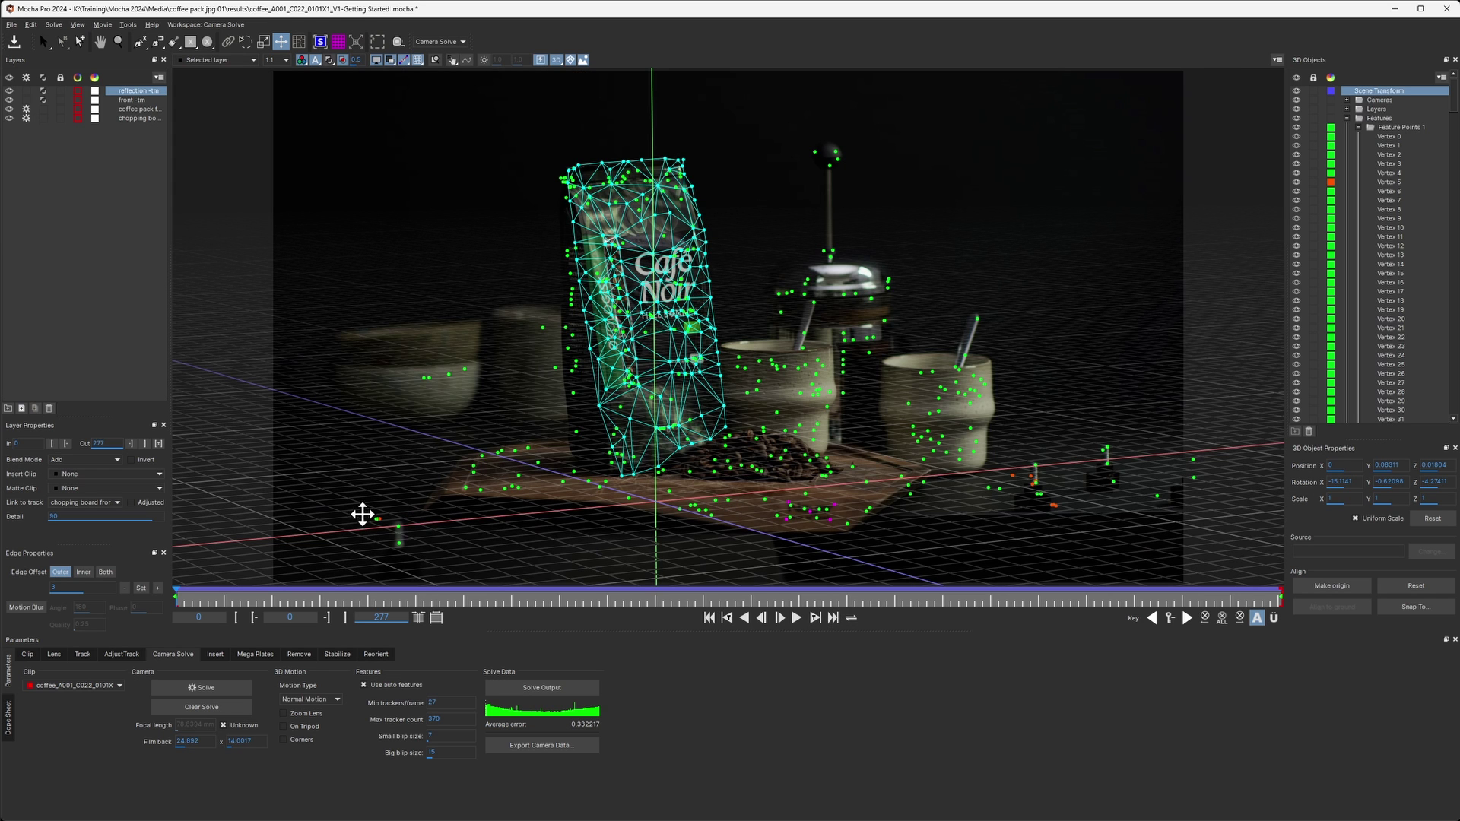
pyautogui.click(798, 620)
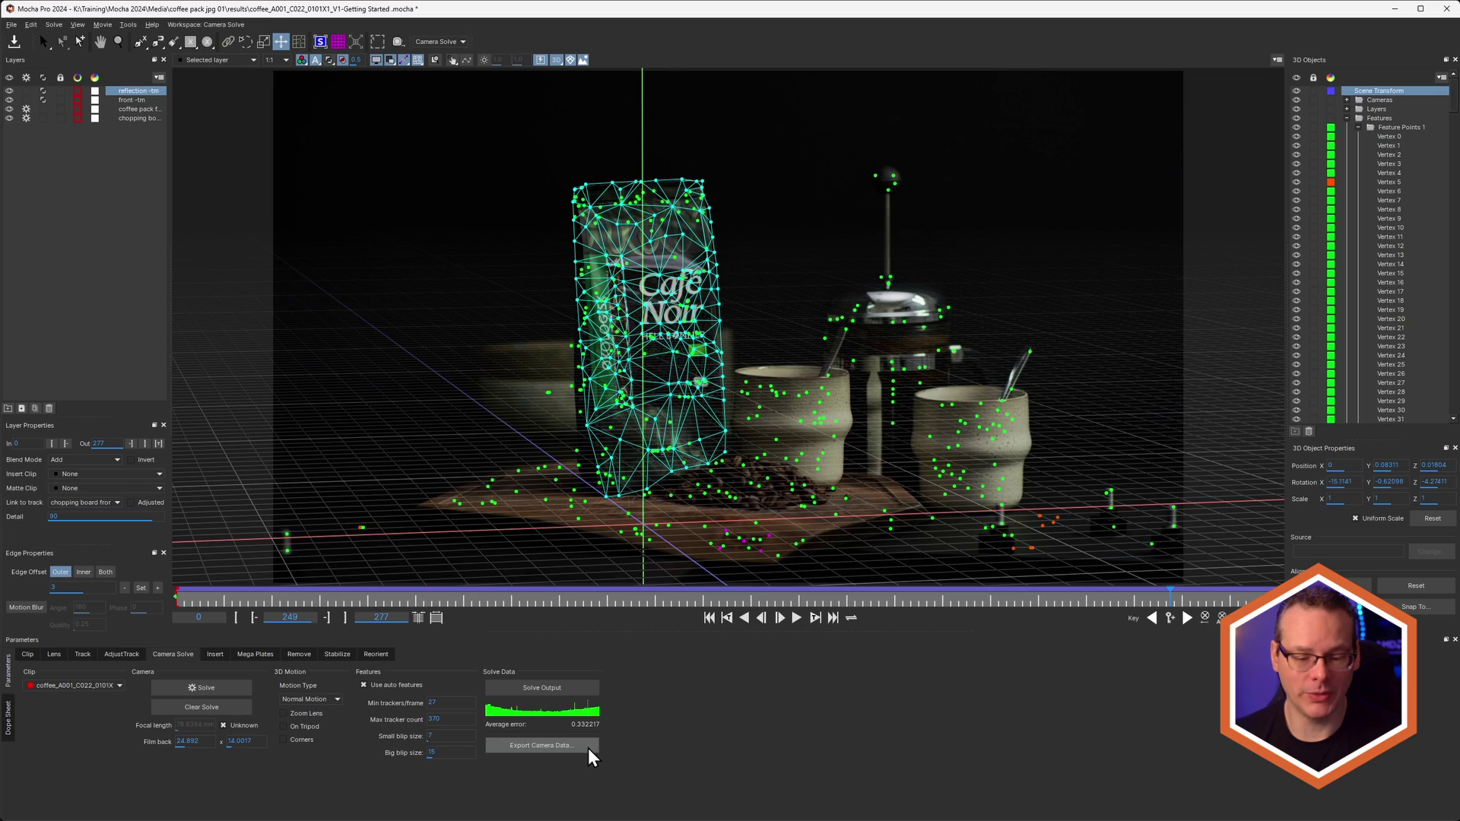
# Step: Open the camera data export for the solved scene
pyautogui.click(589, 750)
pyautogui.click(844, 401)
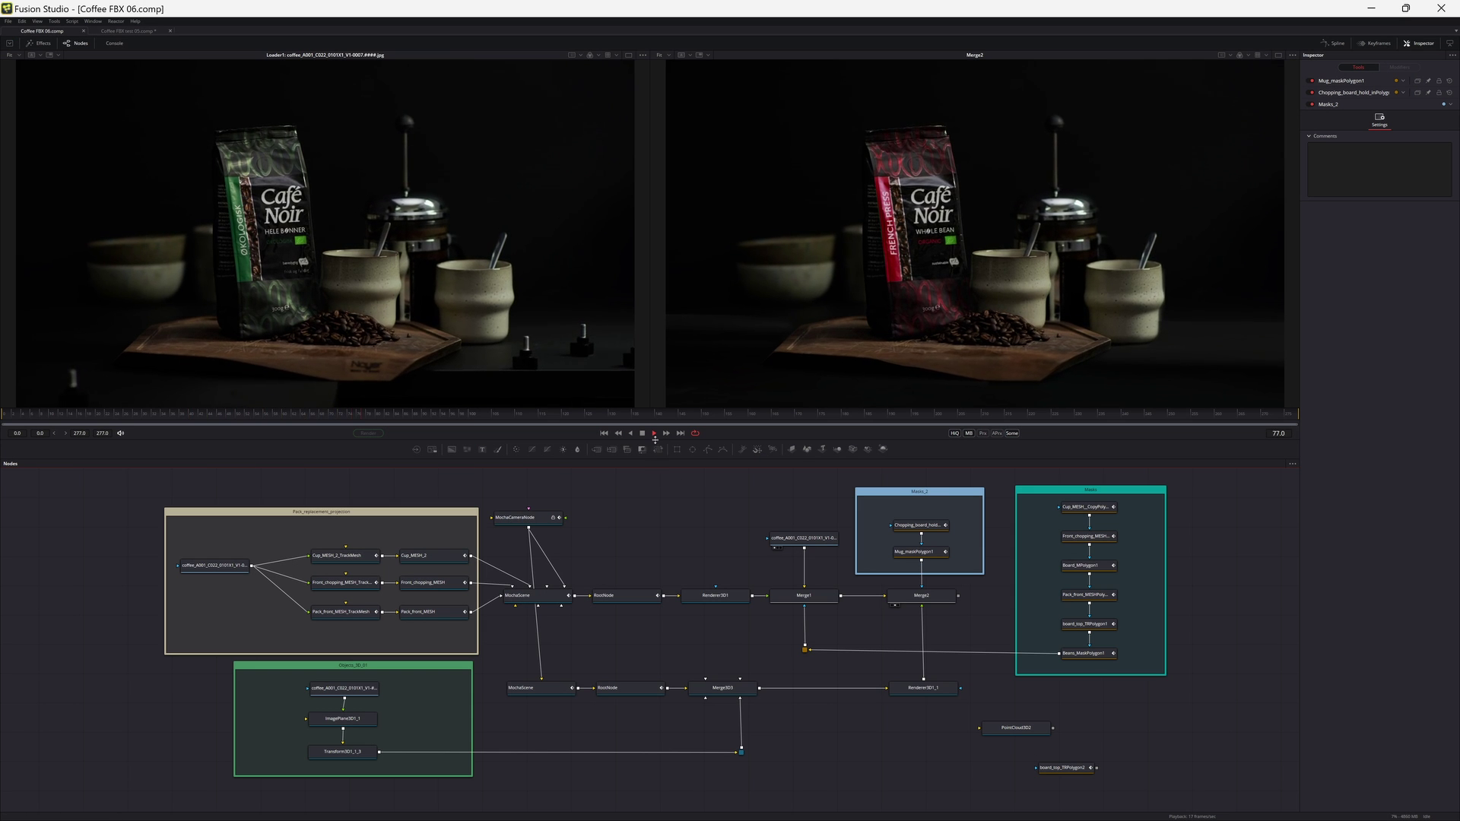
# Step: Stop playback of the coffee comp in Fusion Studio, and switch to Maya to view the tracked rock meshes around the sphere
pyautogui.click(643, 433)
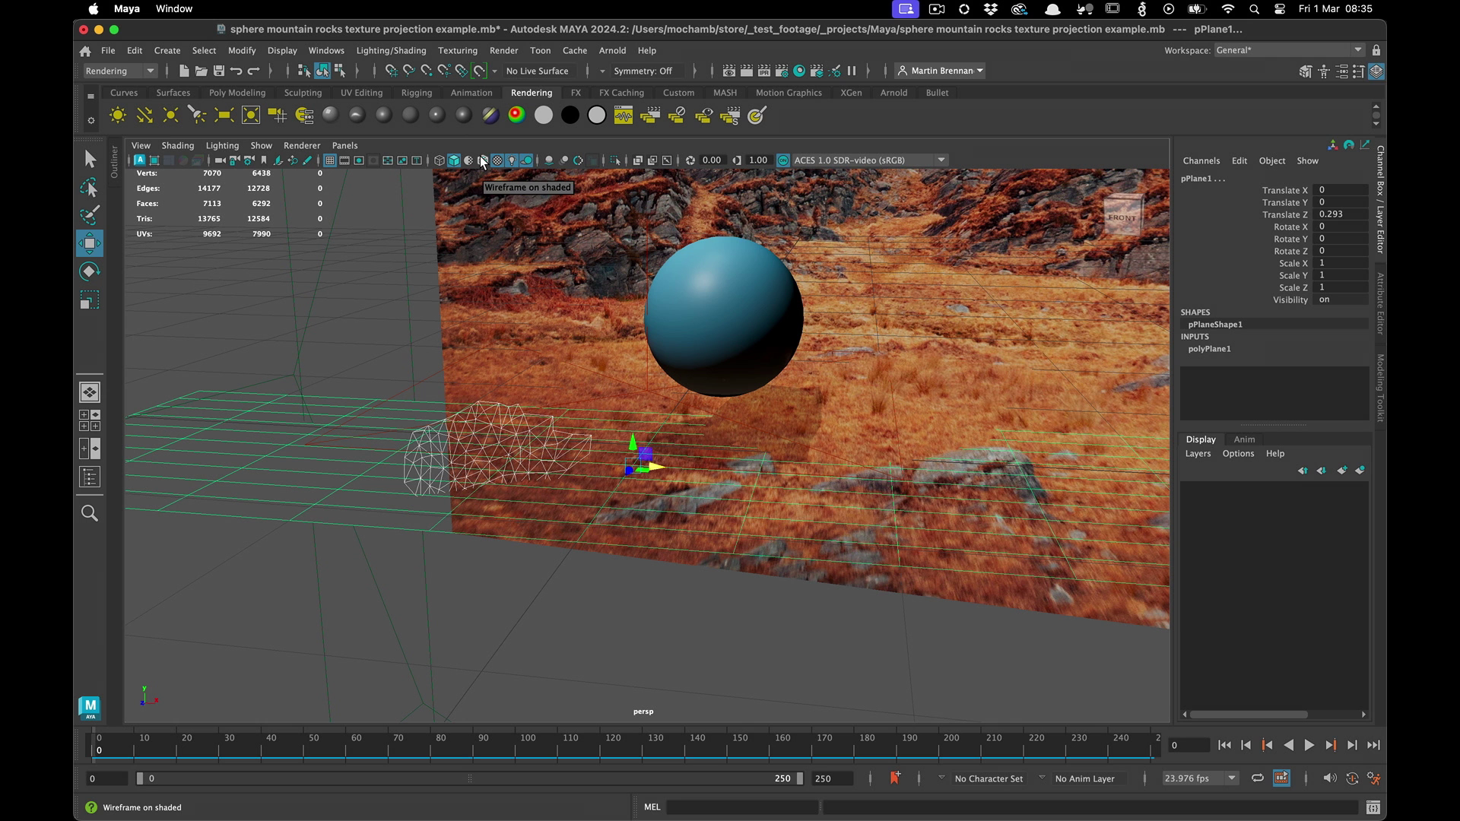
pyautogui.click(800, 405)
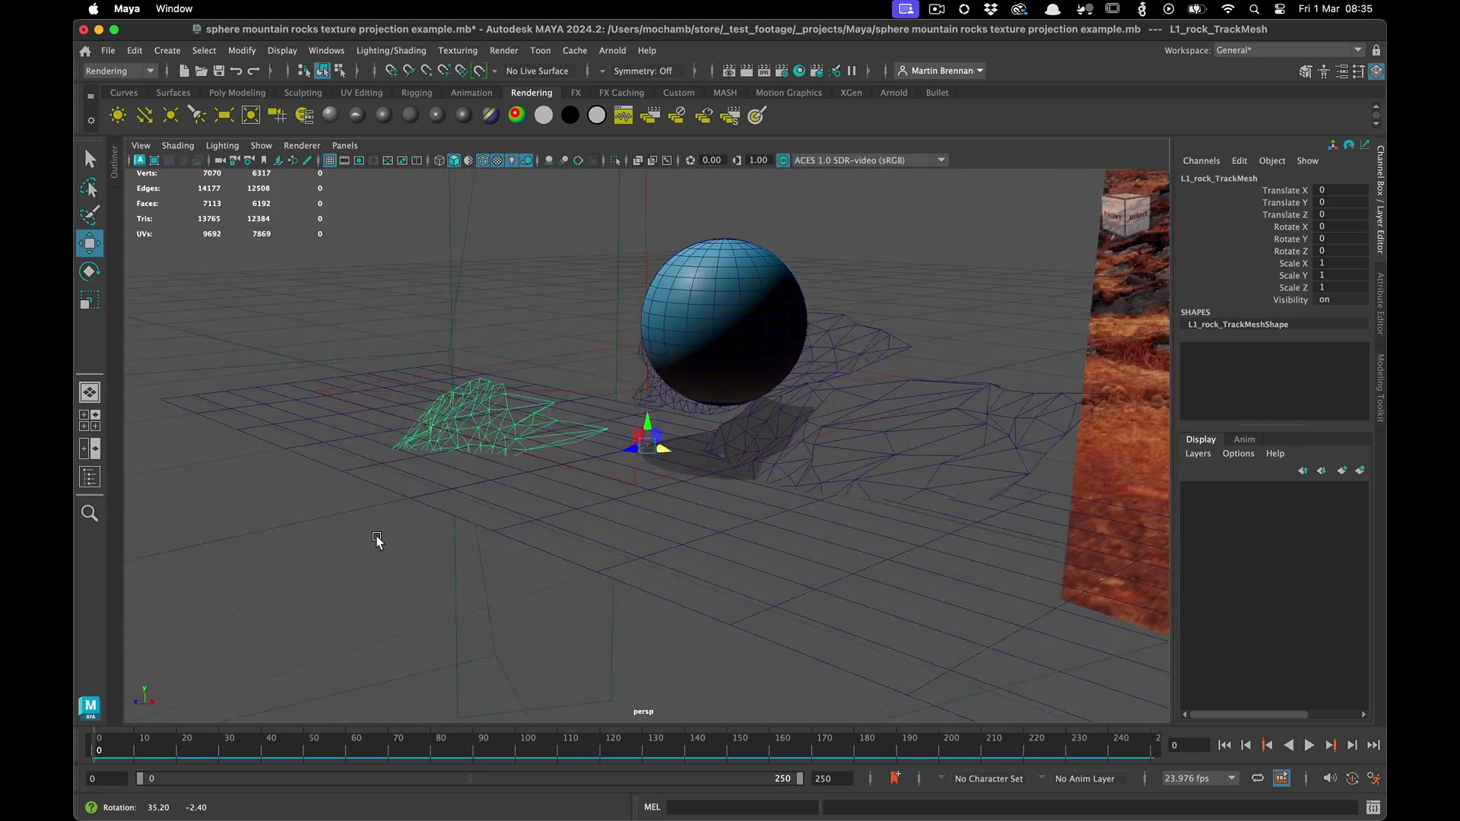